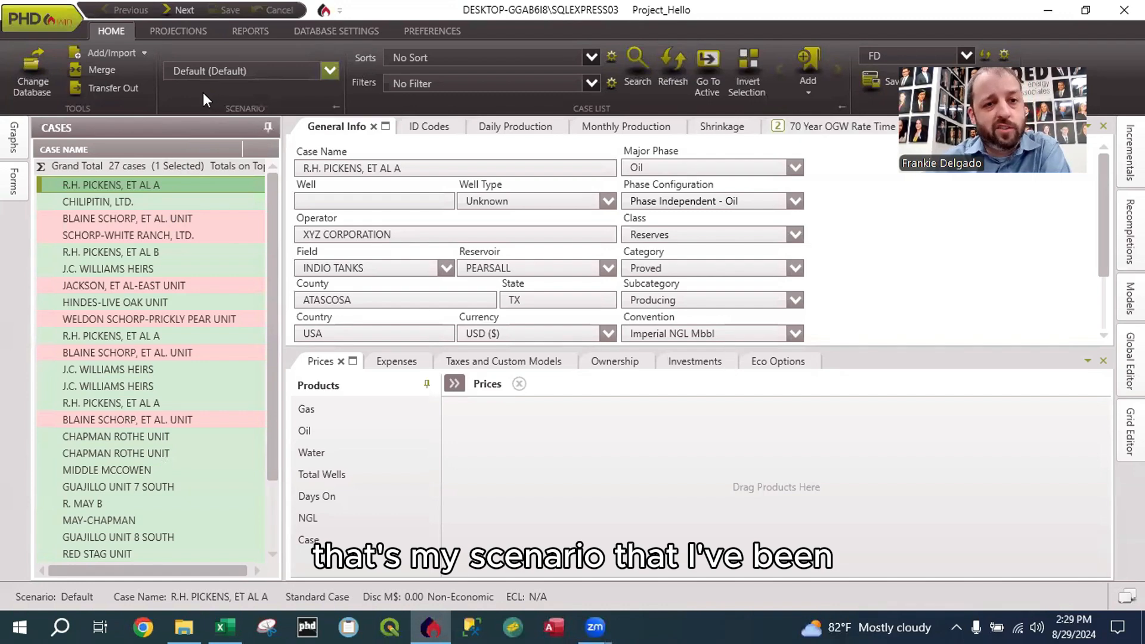
Step: Switch the active scenario of the Project_Hello database to QED
{"action": "left_click", "coordinate": [203, 92]}
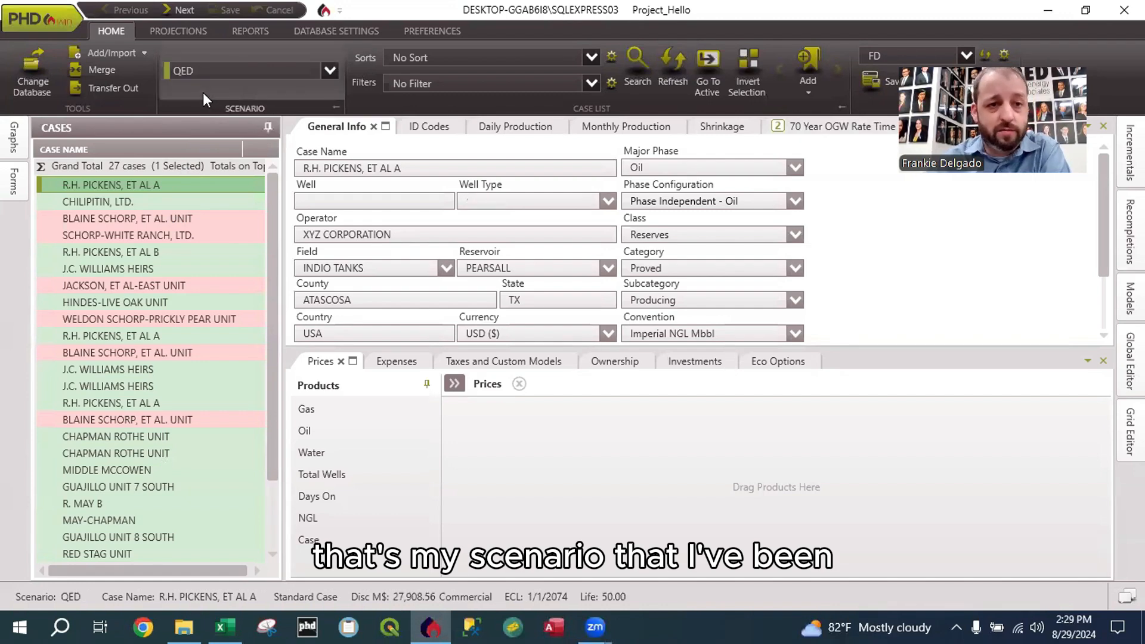
{"action": "left_click", "coordinate": [194, 269]}
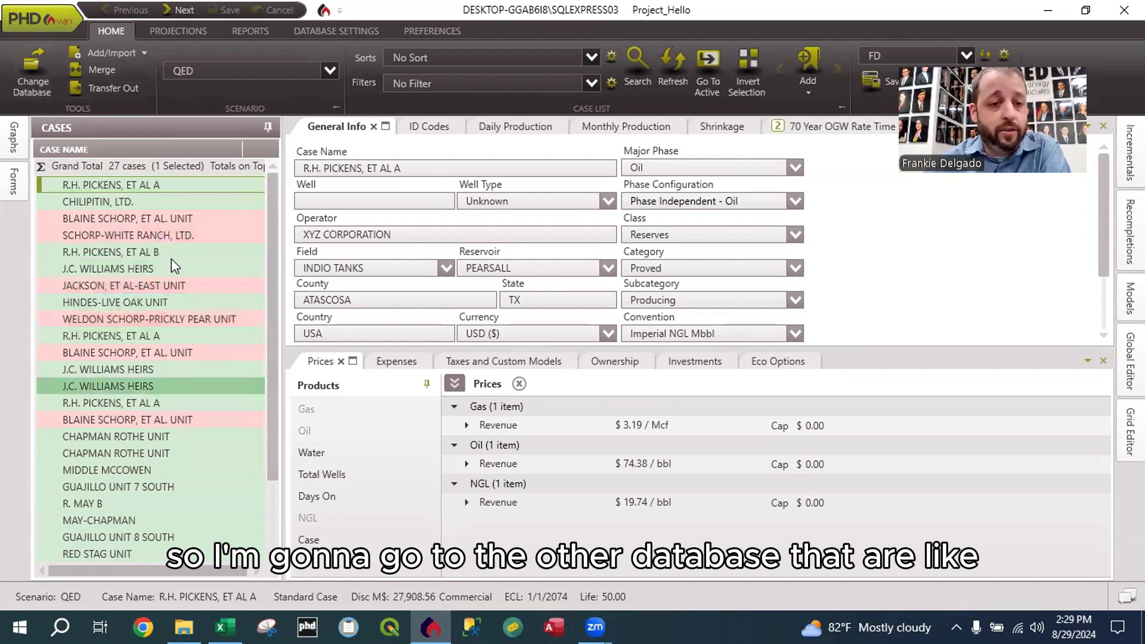
Step: Change the open database to Project_Yellow on the same SQL server instance and log in
{"action": "left_click", "coordinate": [23, 81]}
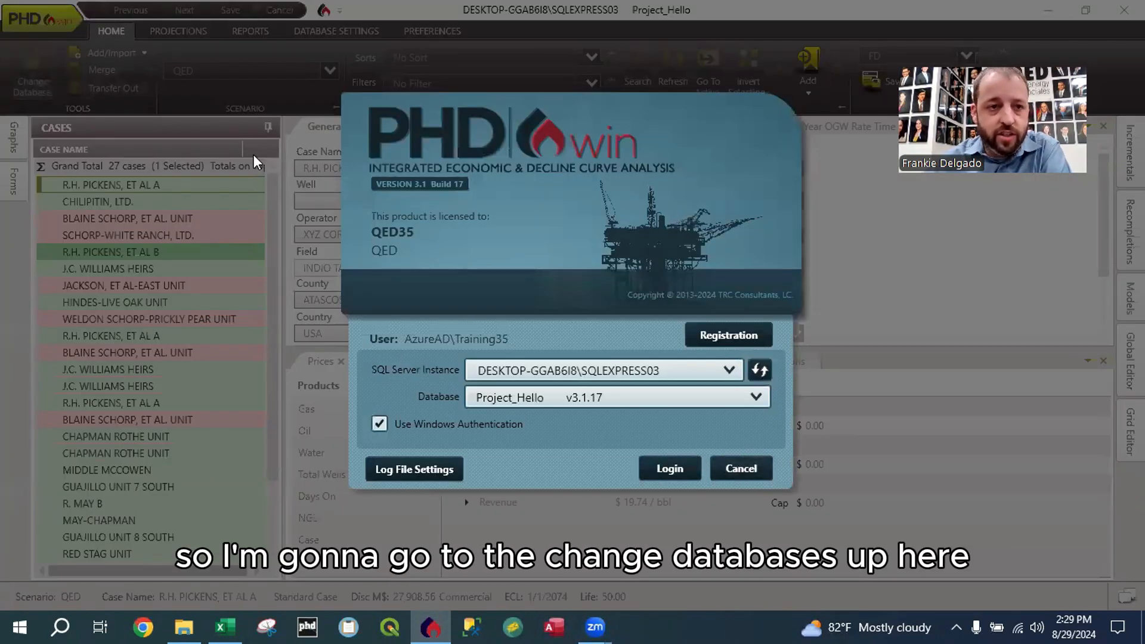
{"action": "left_click", "coordinate": [753, 397]}
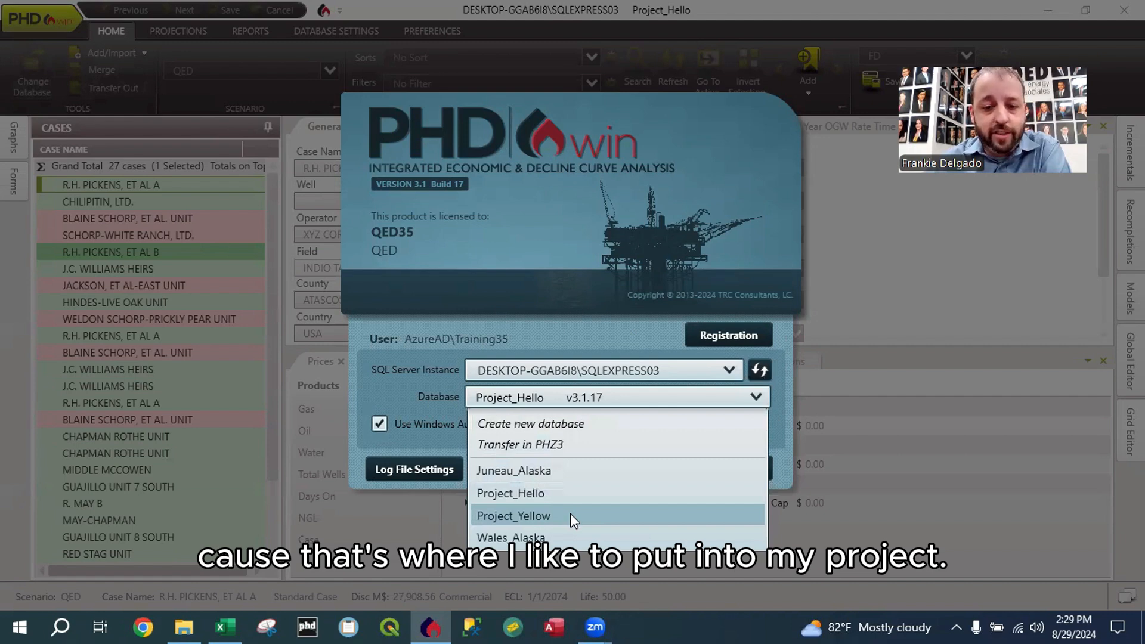
{"action": "left_click", "coordinate": [571, 514]}
{"action": "left_click", "coordinate": [678, 466]}
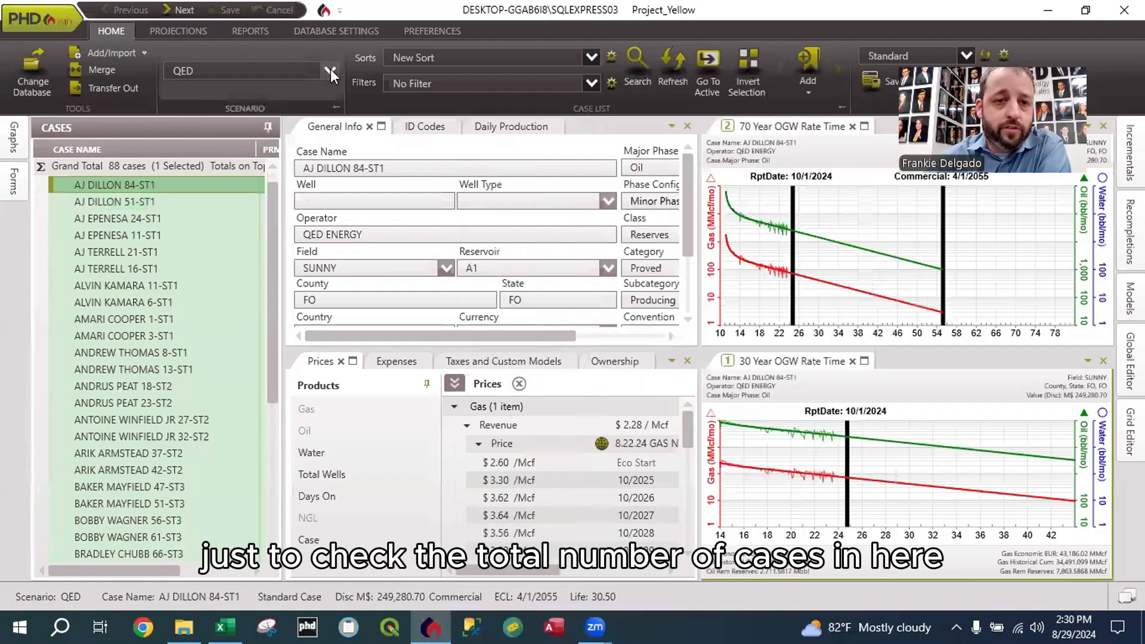
Step: Review the case lists under the Default and YELLOW scenarios and the ID codes assigned to the first YELLOW case
{"action": "left_click", "coordinate": [330, 69]}
{"action": "left_click", "coordinate": [102, 171]}
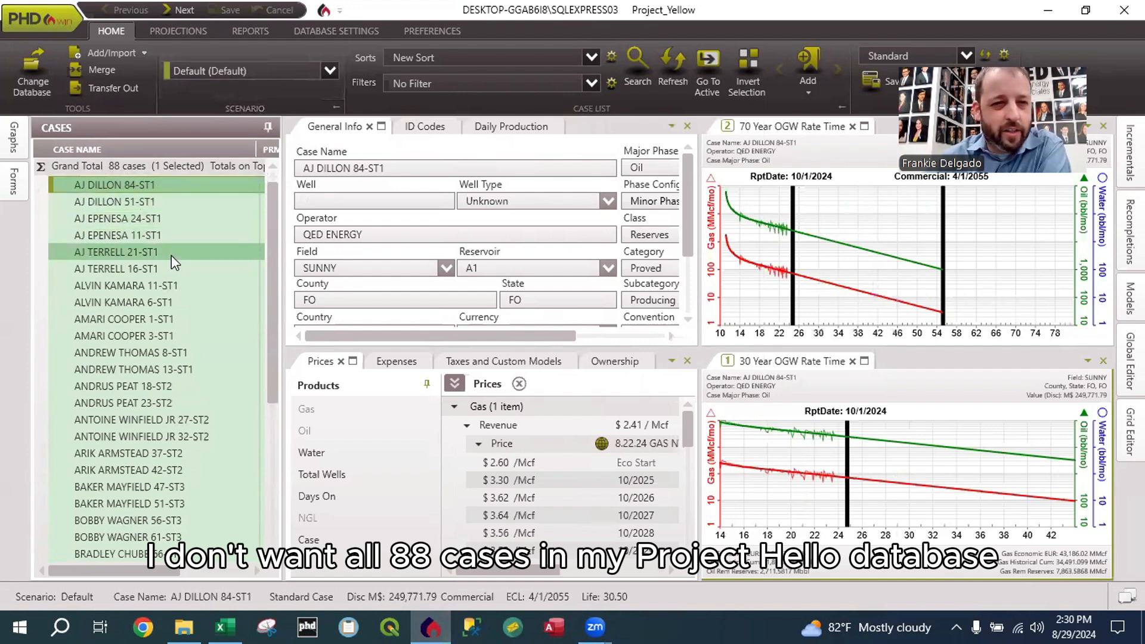
{"action": "left_click", "coordinate": [330, 70]}
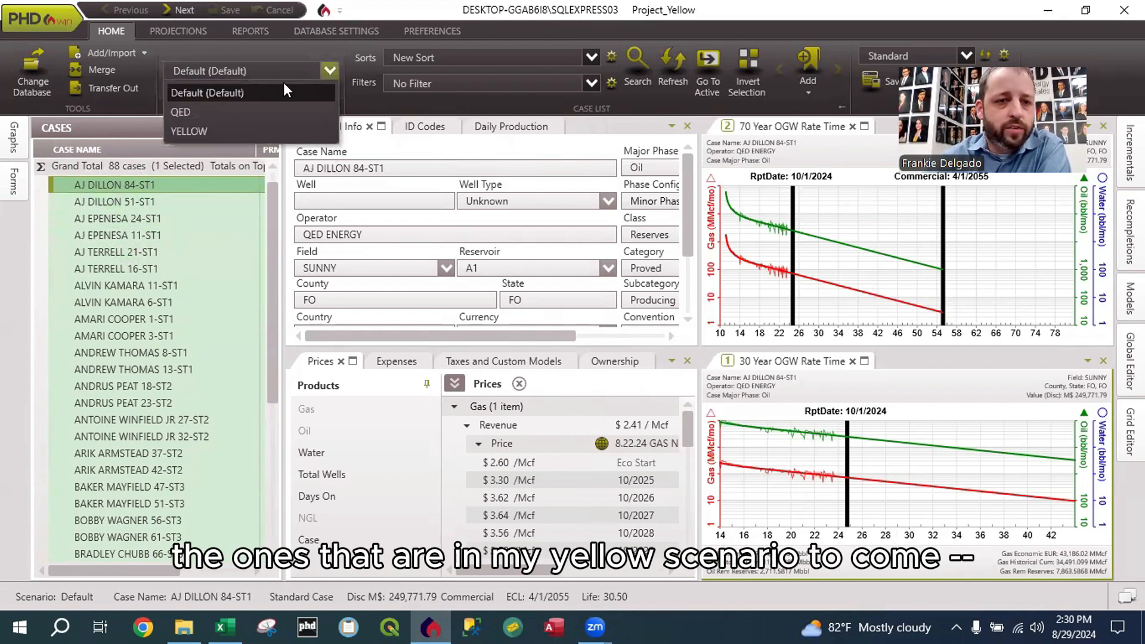
{"action": "left_click", "coordinate": [234, 128]}
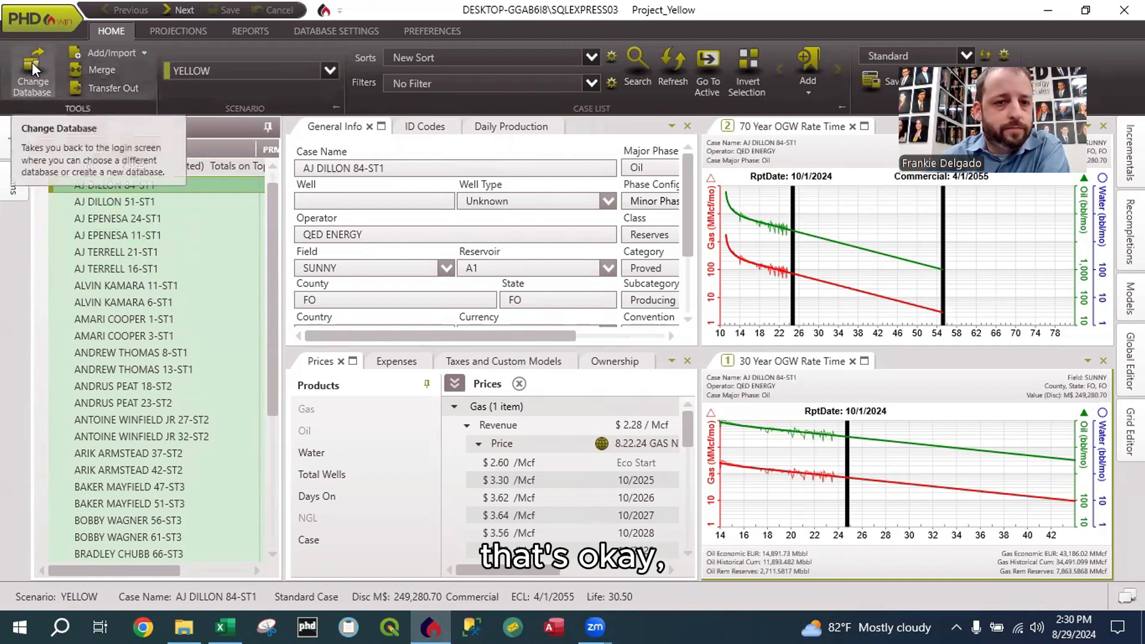
{"action": "left_click", "coordinate": [424, 126]}
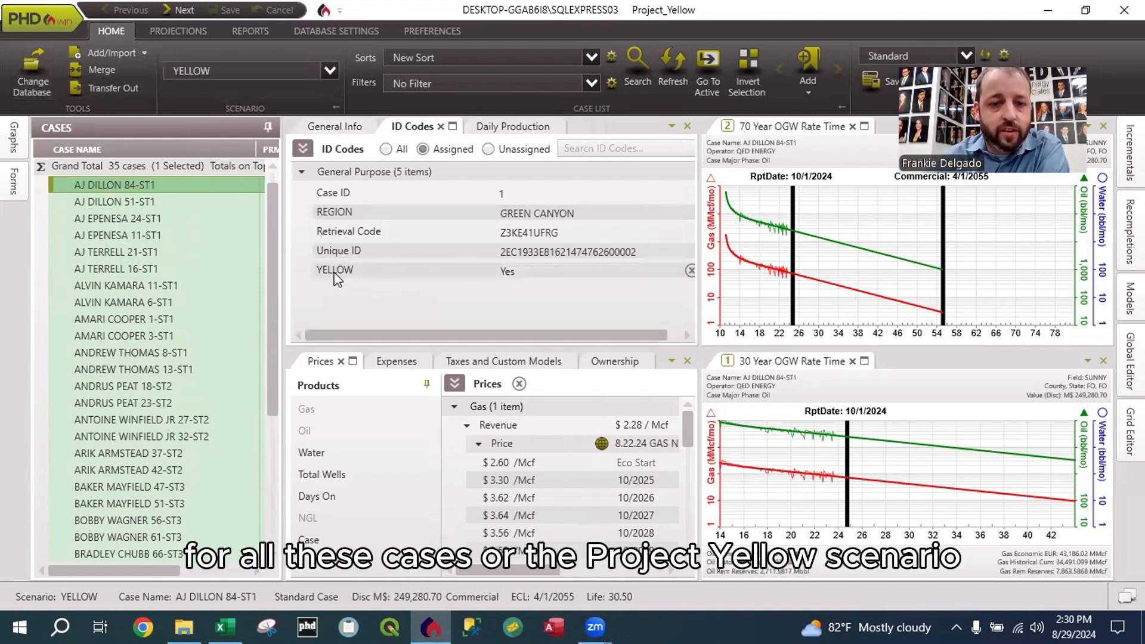
{"action": "left_click", "coordinate": [172, 302]}
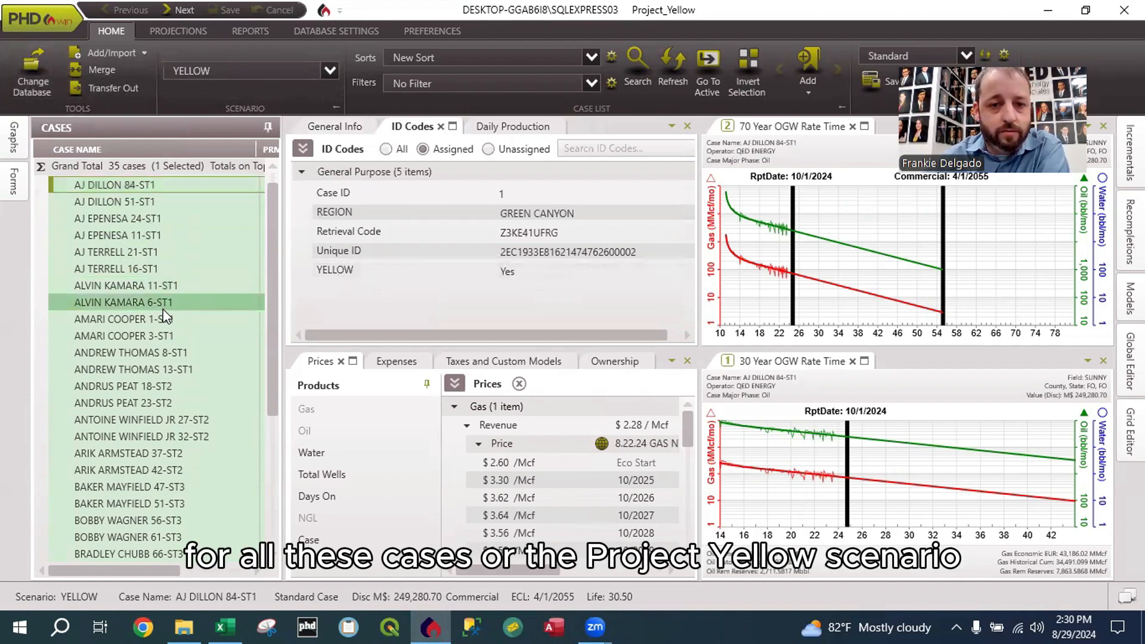
Step: Return to the Project_Hello database and log in
{"action": "left_click", "coordinate": [37, 86]}
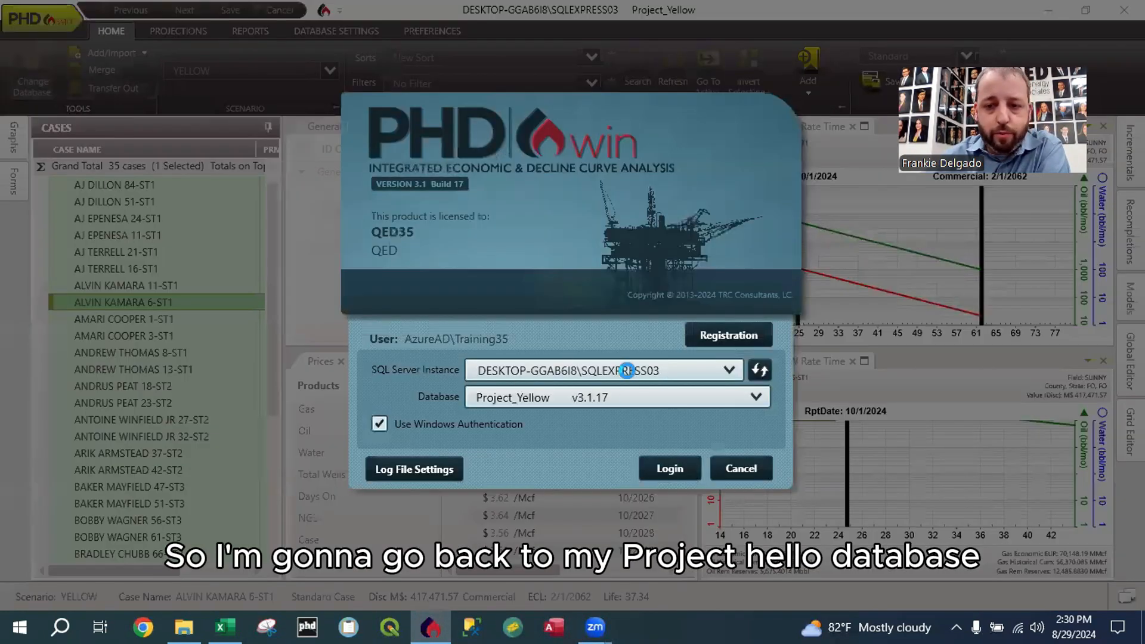
{"action": "left_click", "coordinate": [756, 396]}
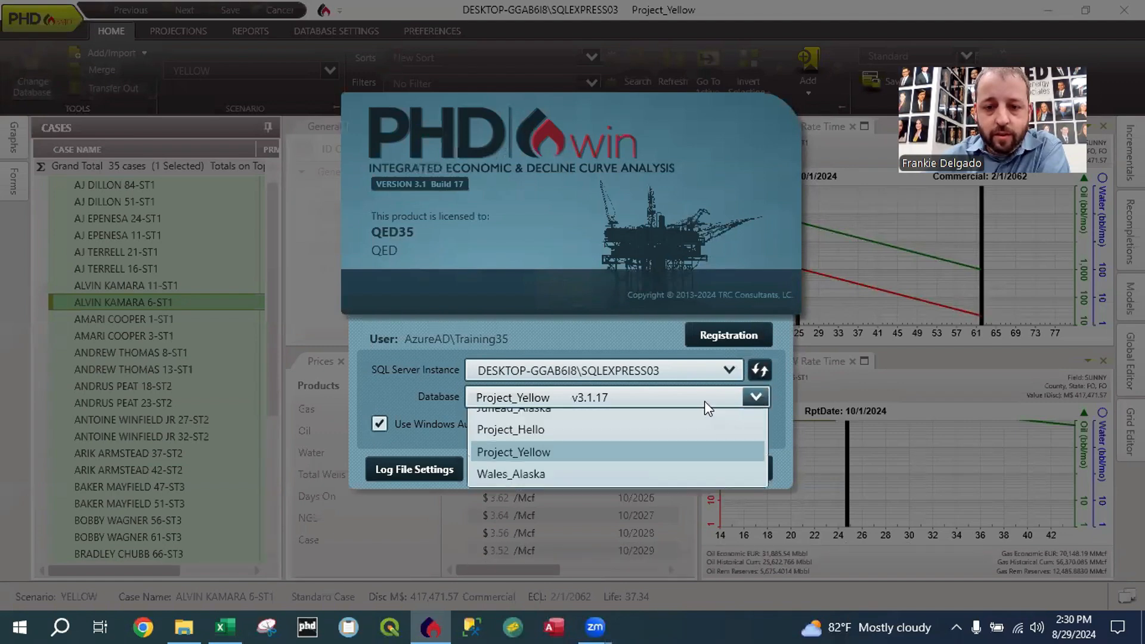
{"action": "left_click", "coordinate": [546, 495]}
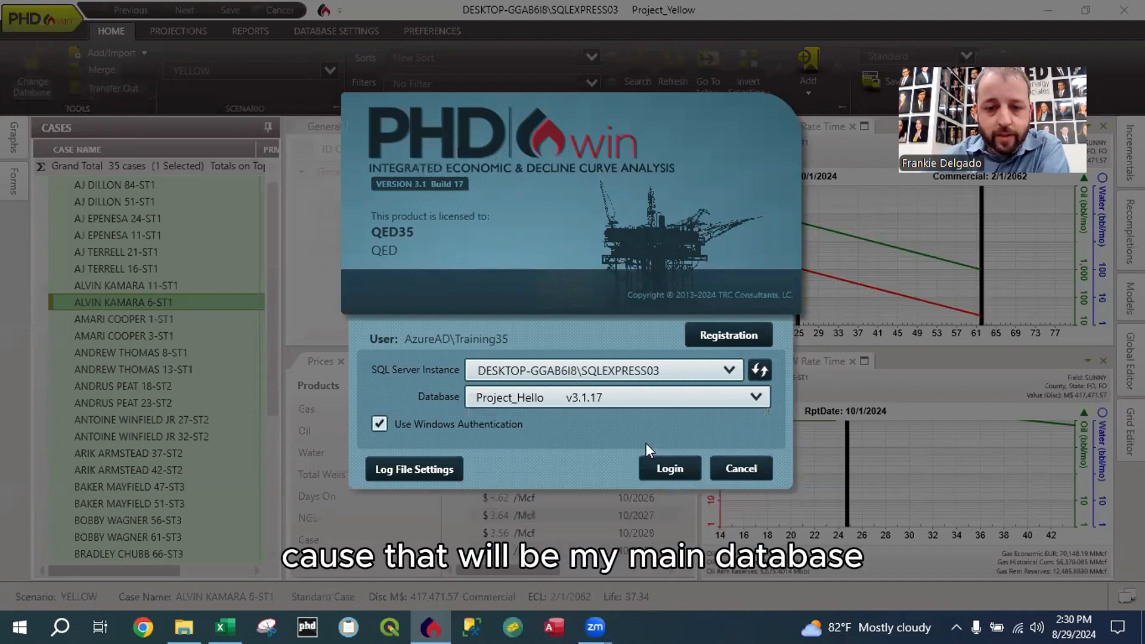
{"action": "left_click", "coordinate": [666, 467]}
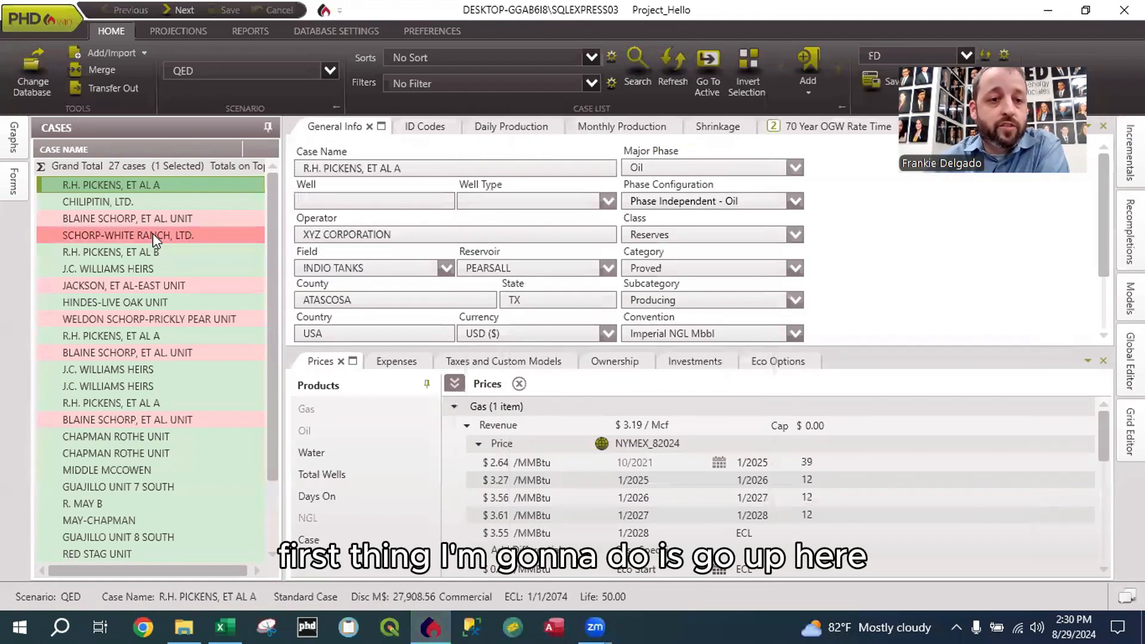
Step: Start a merge with Project_Yellow as the source database, turn off the backup before merging, and log in to it
{"action": "left_click", "coordinate": [98, 74]}
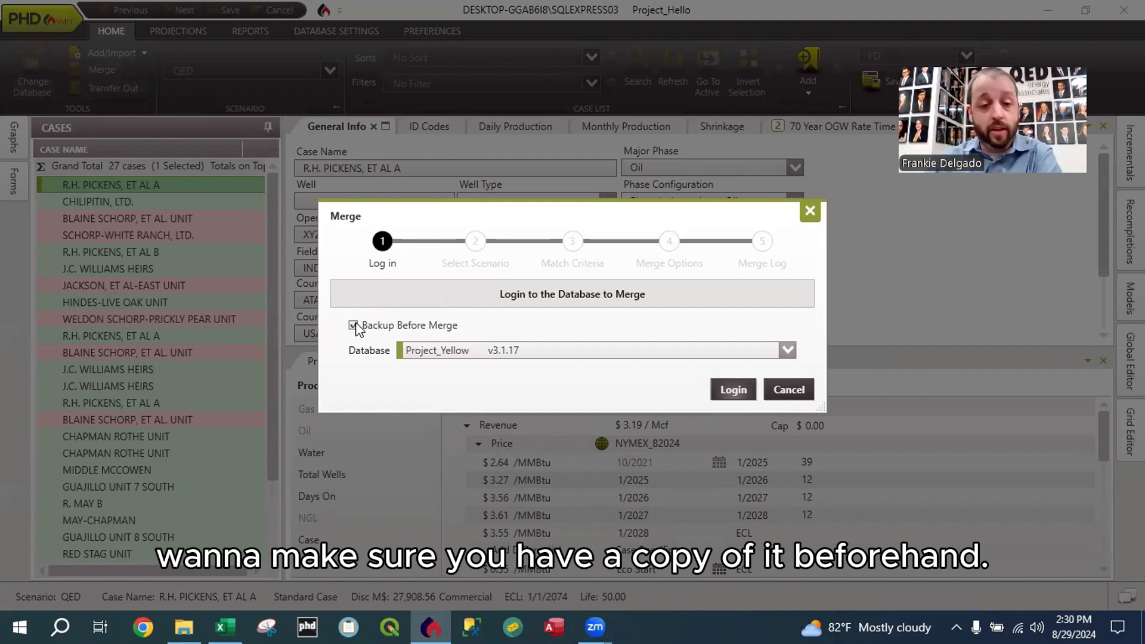
{"action": "left_click", "coordinate": [367, 330]}
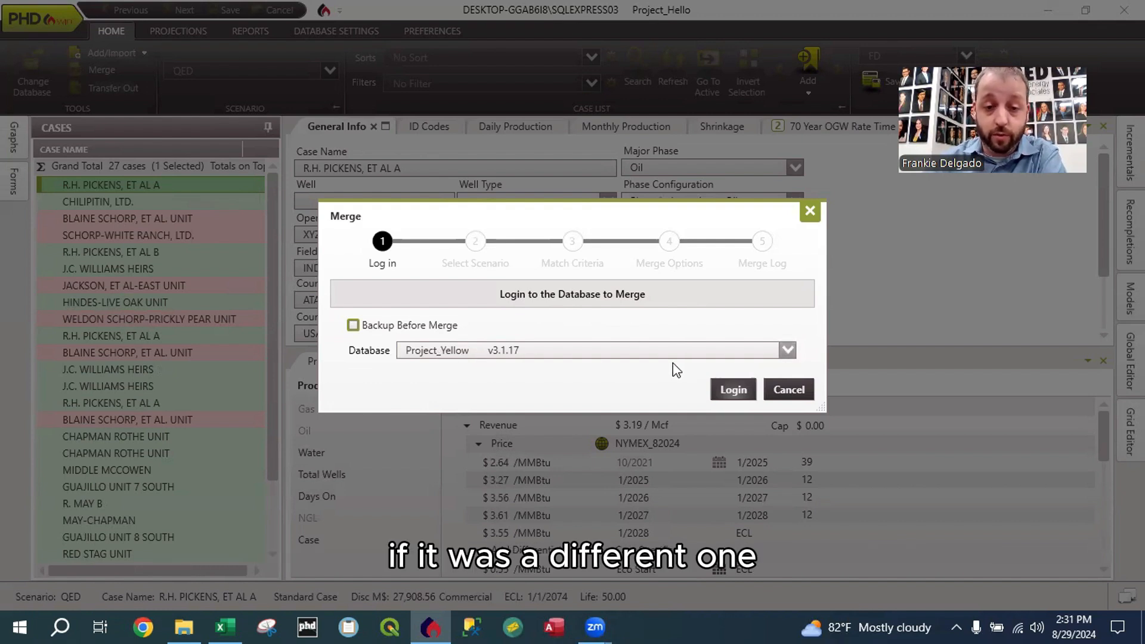
{"action": "left_click", "coordinate": [788, 349]}
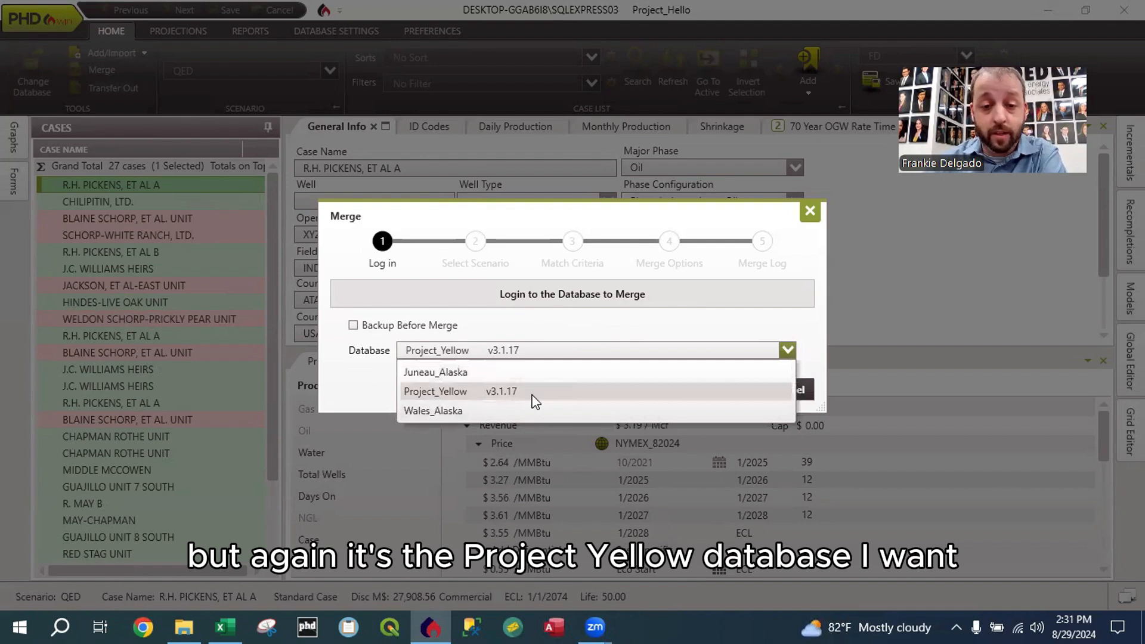
{"action": "left_click", "coordinate": [486, 394]}
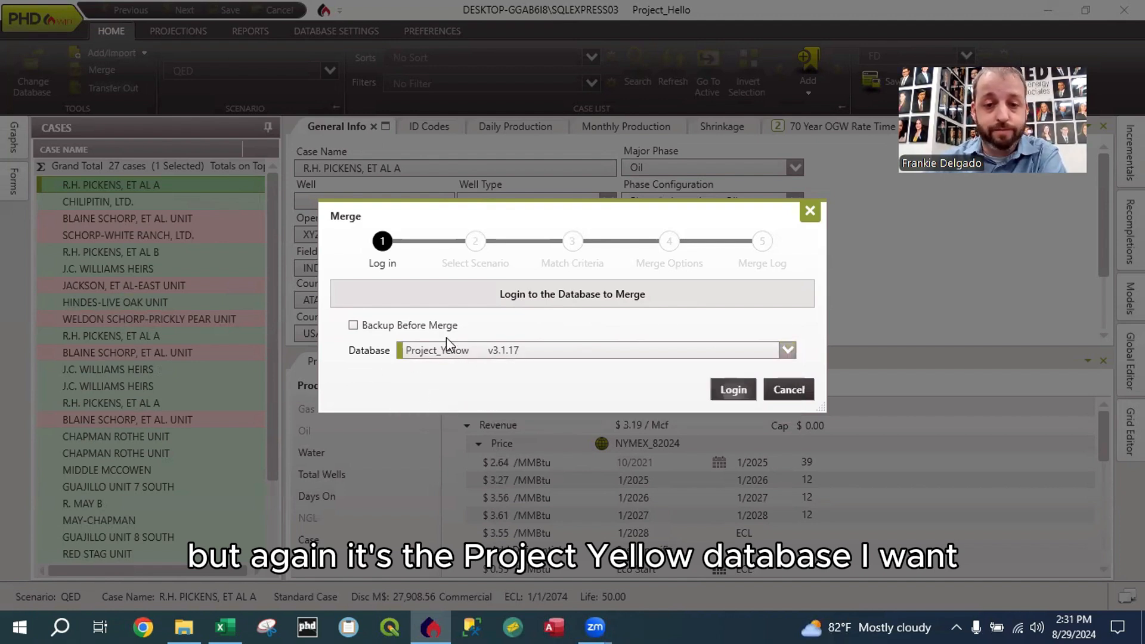
{"action": "left_click", "coordinate": [733, 389]}
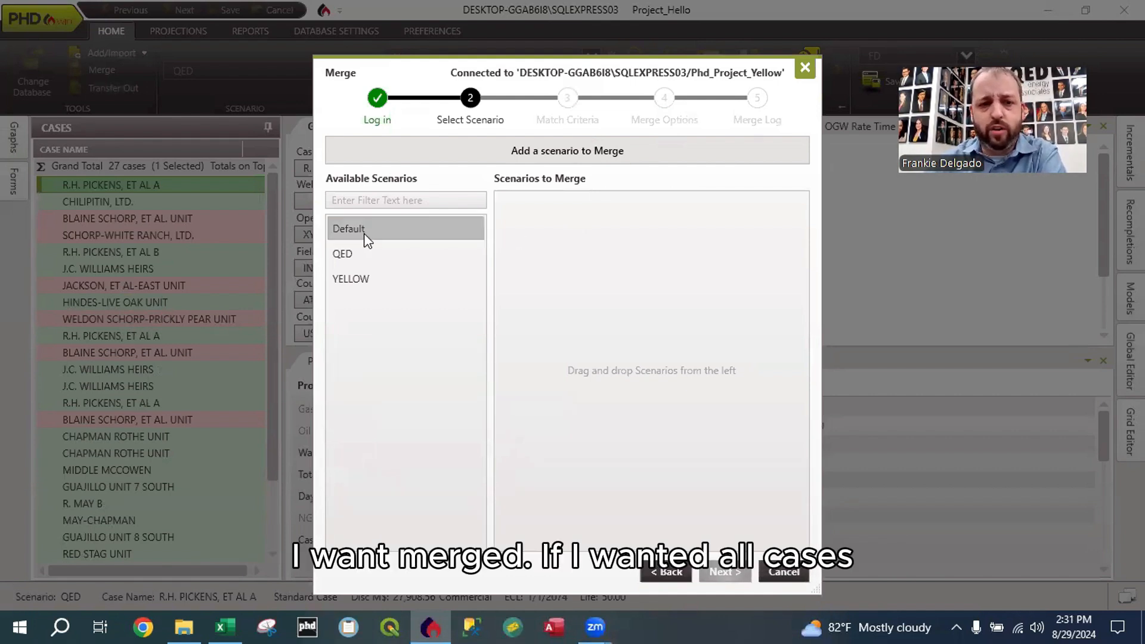
Step: Add the YELLOW scenario to the scenarios to merge and continue to the match criteria
{"action": "left_click_drag", "start_coordinate": [355, 233], "coordinate": [352, 256]}
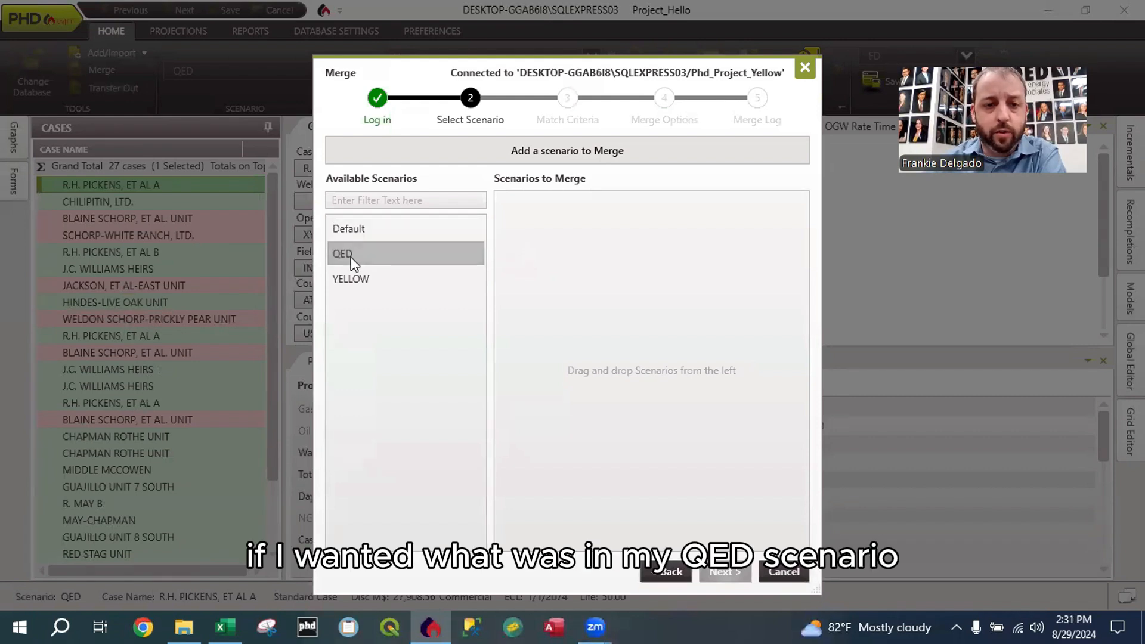
{"action": "left_click", "coordinate": [356, 281]}
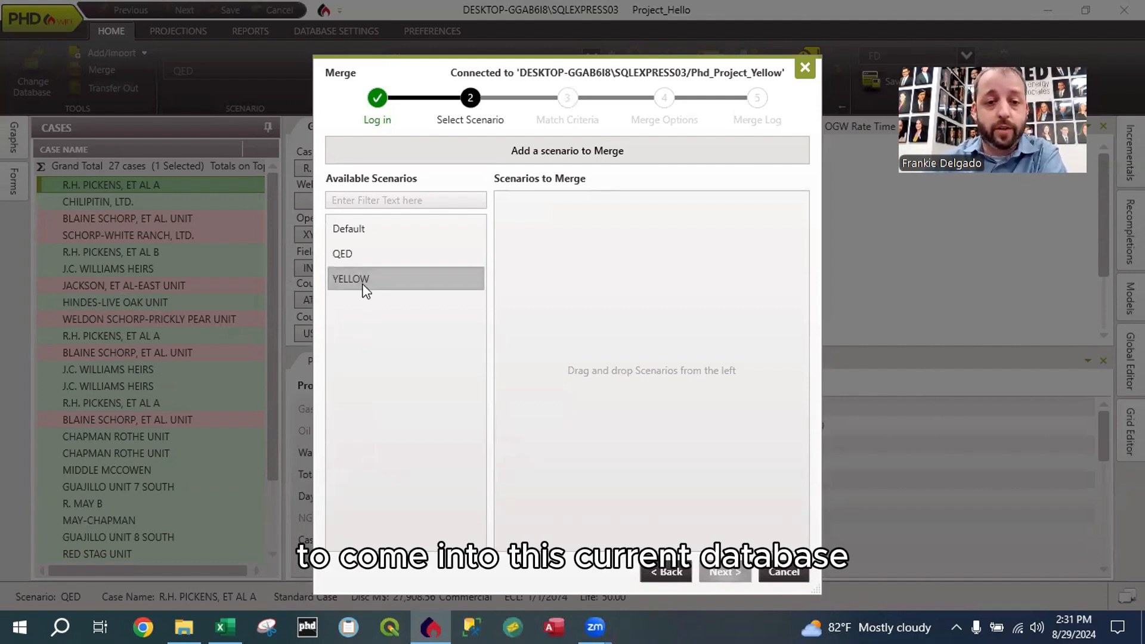
{"action": "left_click_drag", "start_coordinate": [349, 281], "coordinate": [591, 249]}
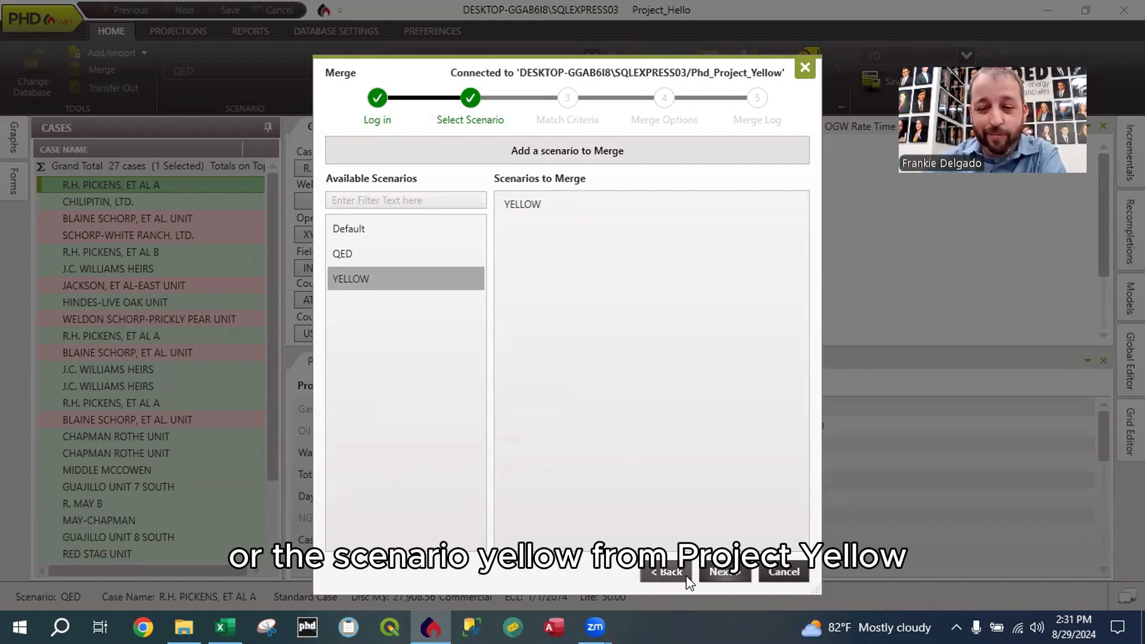
{"action": "left_click", "coordinate": [723, 572]}
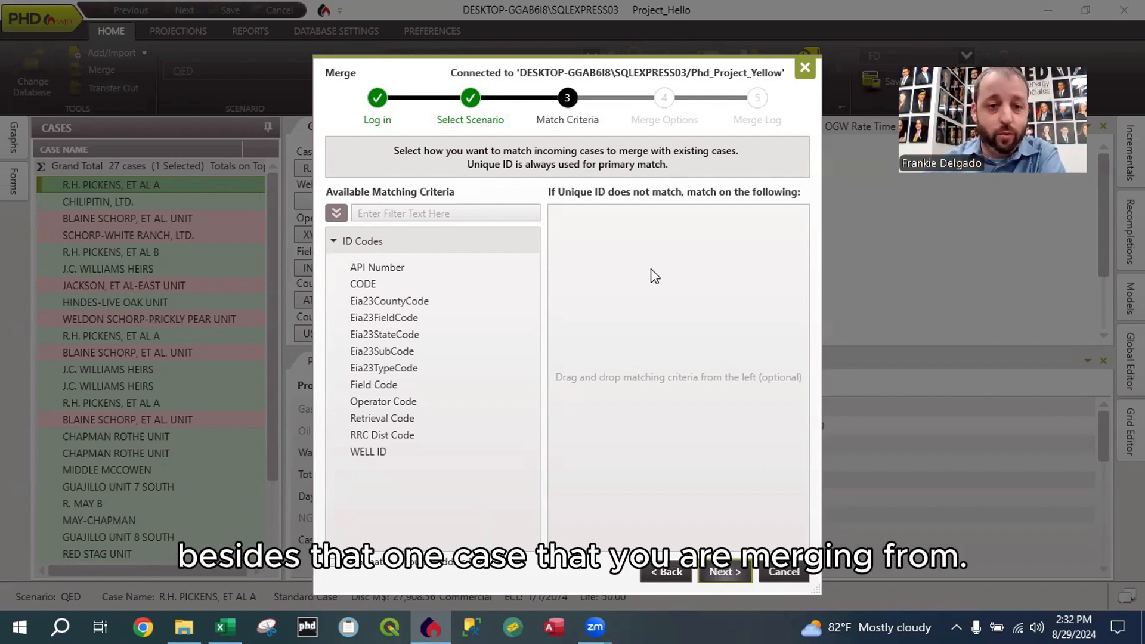
Step: Have unmatched incoming cases added as new cases, matching on Unique ID only, and continue to the merge options
{"action": "left_click_drag", "start_coordinate": [439, 93], "coordinate": [436, 81]}
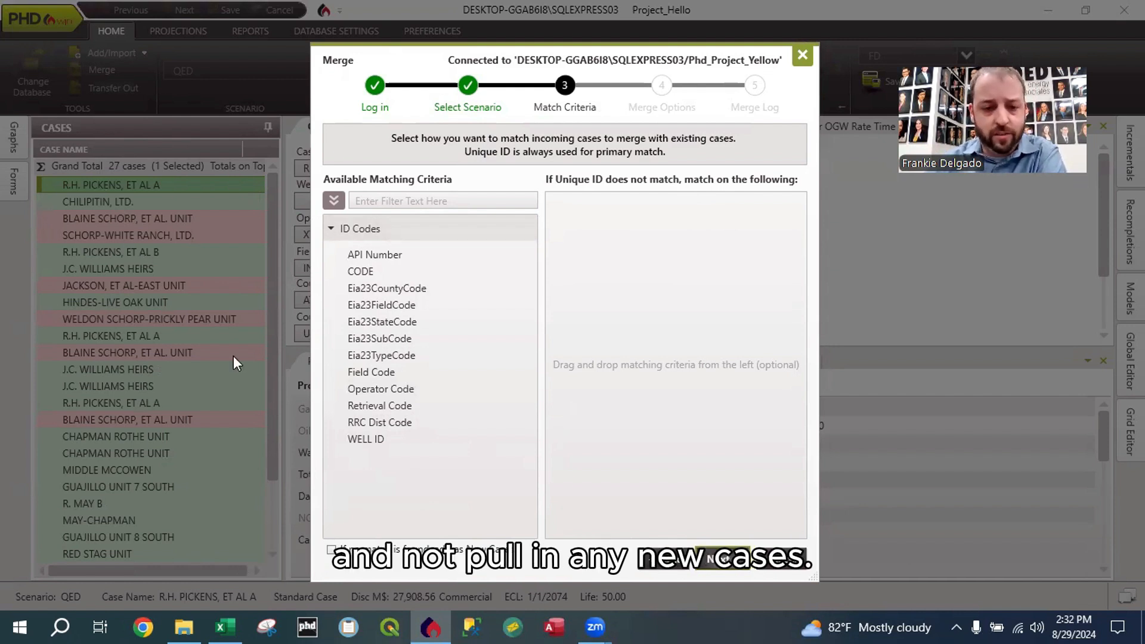
{"action": "left_click", "coordinate": [331, 549]}
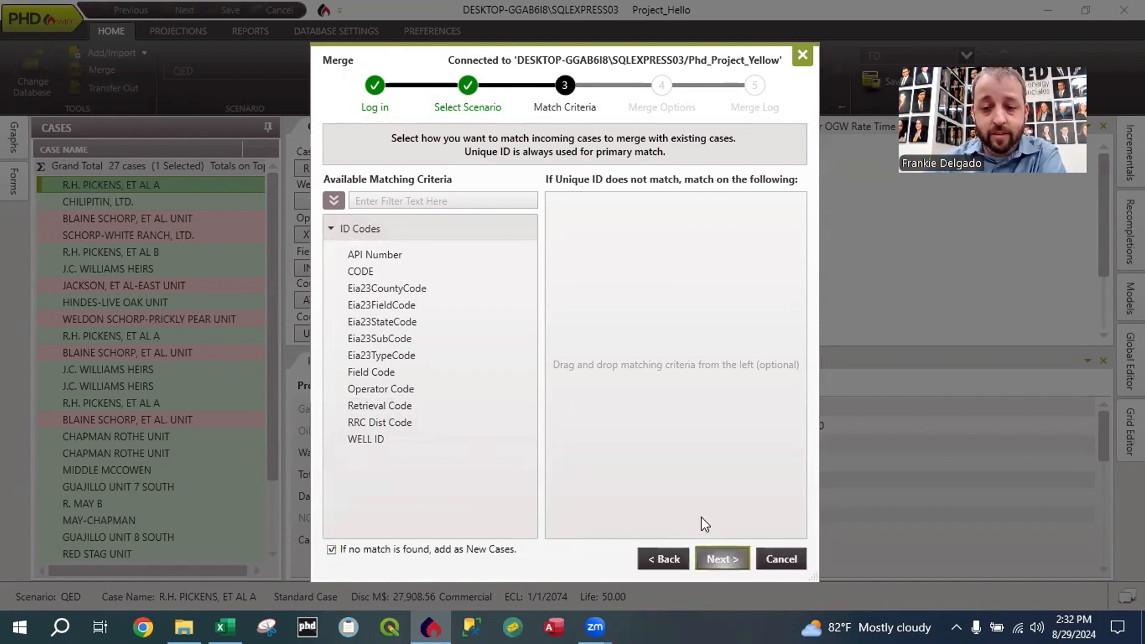
{"action": "left_click", "coordinate": [720, 559]}
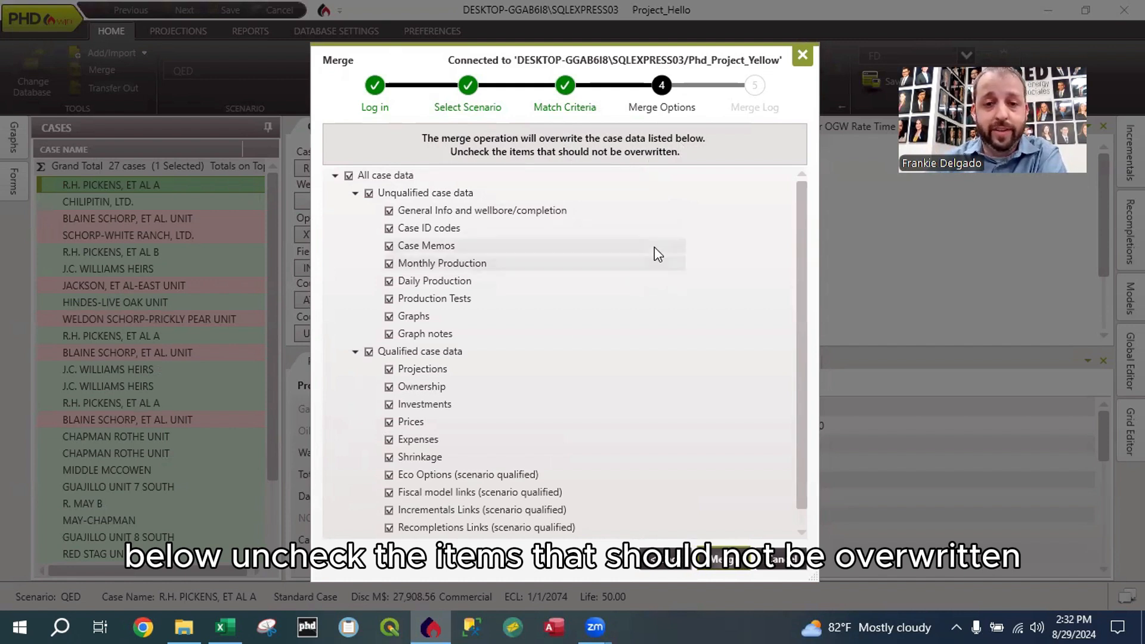
Step: Review the merge options, run the merge into Project_Hello with all case data included, and close the merge log
{"action": "scroll", "coordinate": [661, 246], "scroll_direction": "down", "scroll_amount": 1}
{"action": "scroll", "coordinate": [654, 293], "scroll_direction": "up", "scroll_amount": 1}
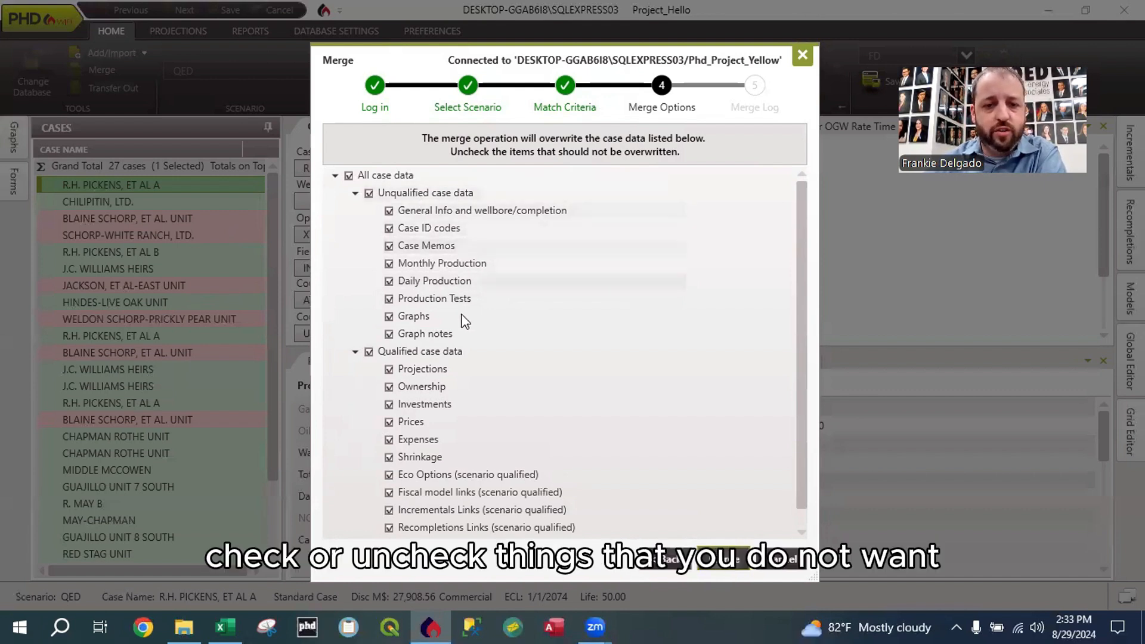
{"action": "scroll", "coordinate": [477, 370], "scroll_direction": "down", "scroll_amount": 1}
{"action": "scroll", "coordinate": [506, 332], "scroll_direction": "up", "scroll_amount": 1}
{"action": "scroll", "coordinate": [491, 339], "scroll_direction": "down", "scroll_amount": 1}
{"action": "scroll", "coordinate": [492, 338], "scroll_direction": "up", "scroll_amount": 1}
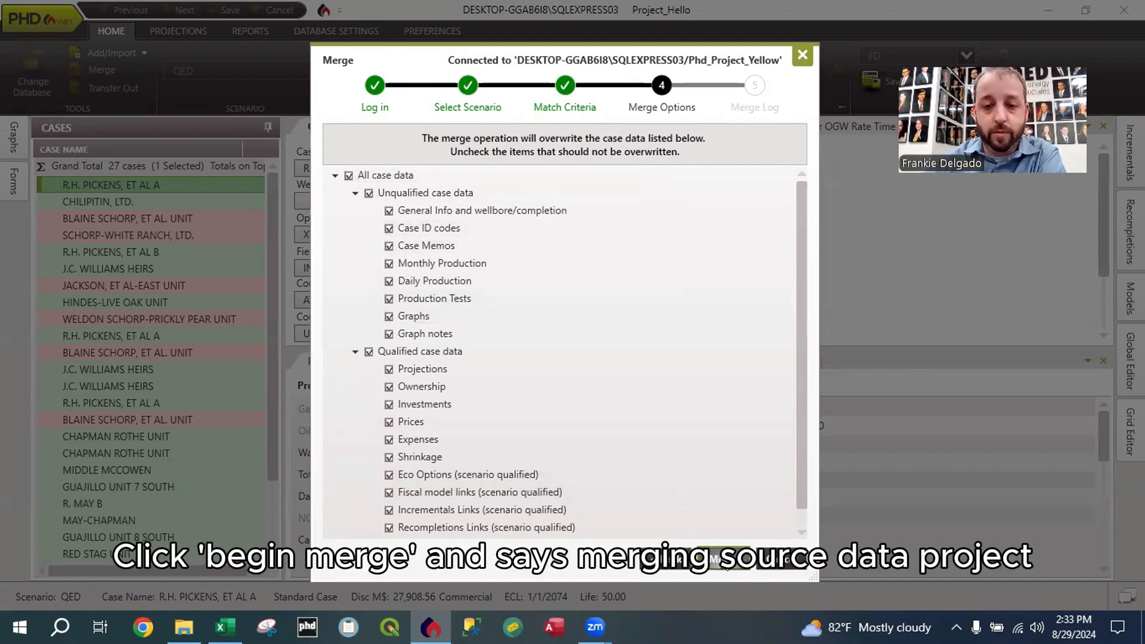
{"action": "left_click", "coordinate": [723, 557]}
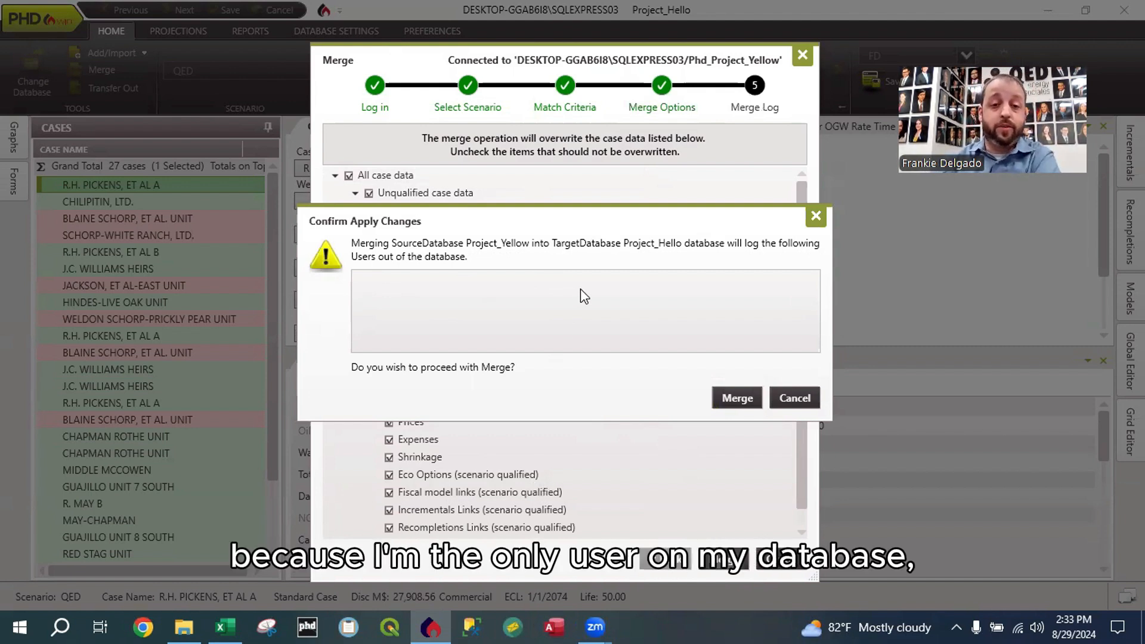
{"action": "left_click", "coordinate": [738, 398]}
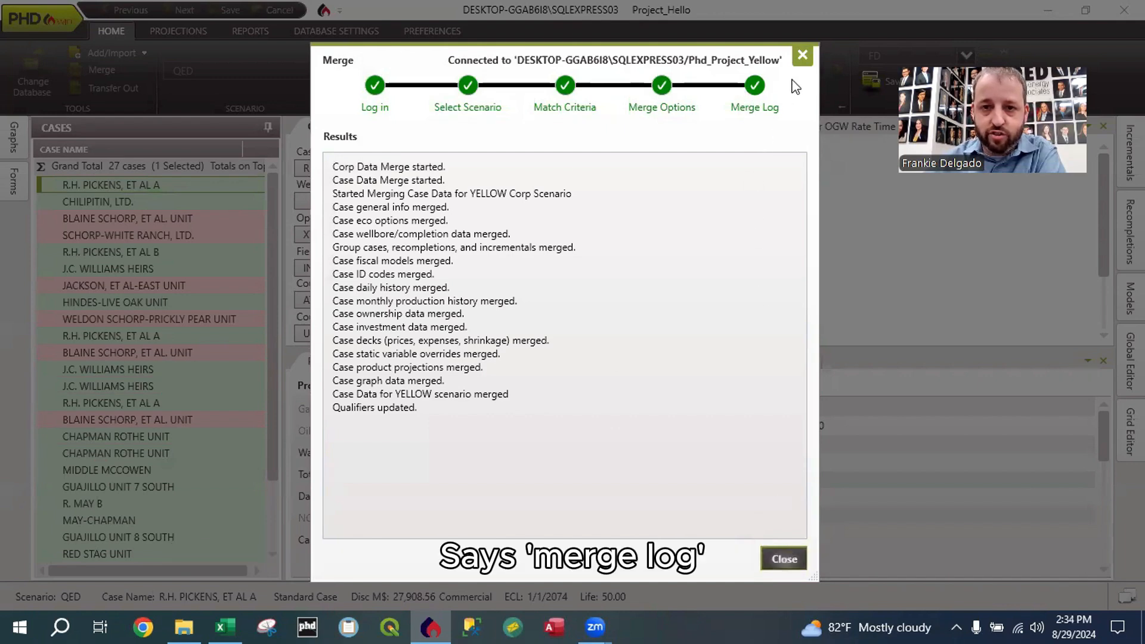
{"action": "left_click", "coordinate": [785, 559]}
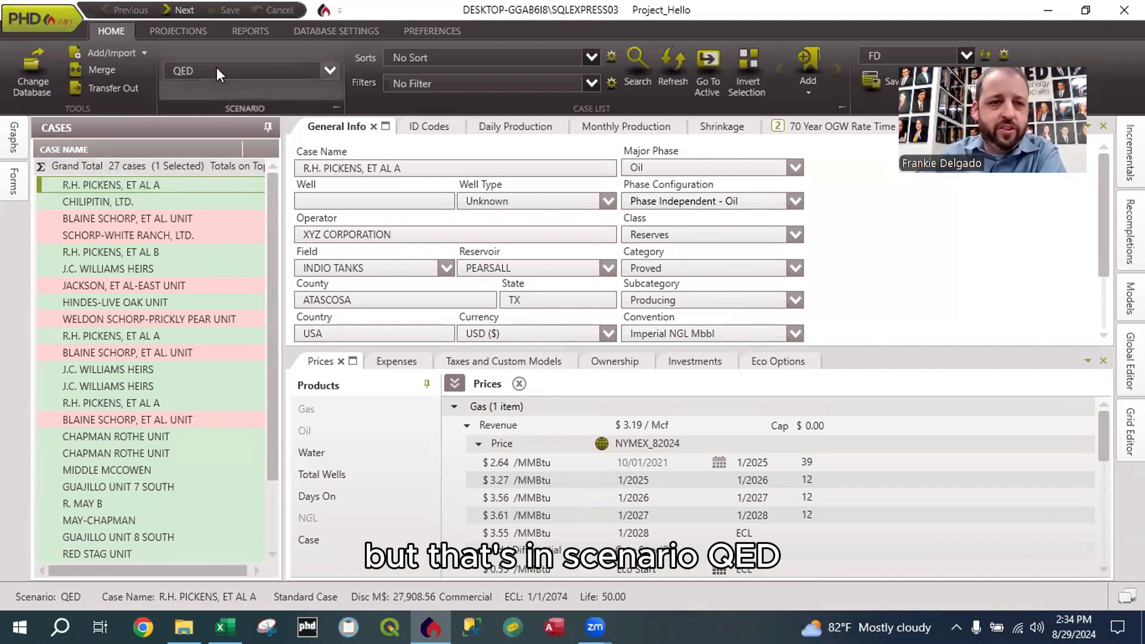
Step: Compare the cases and price decks of the YELLOW and QED scenarios in Project_Hello
{"action": "left_click", "coordinate": [331, 70]}
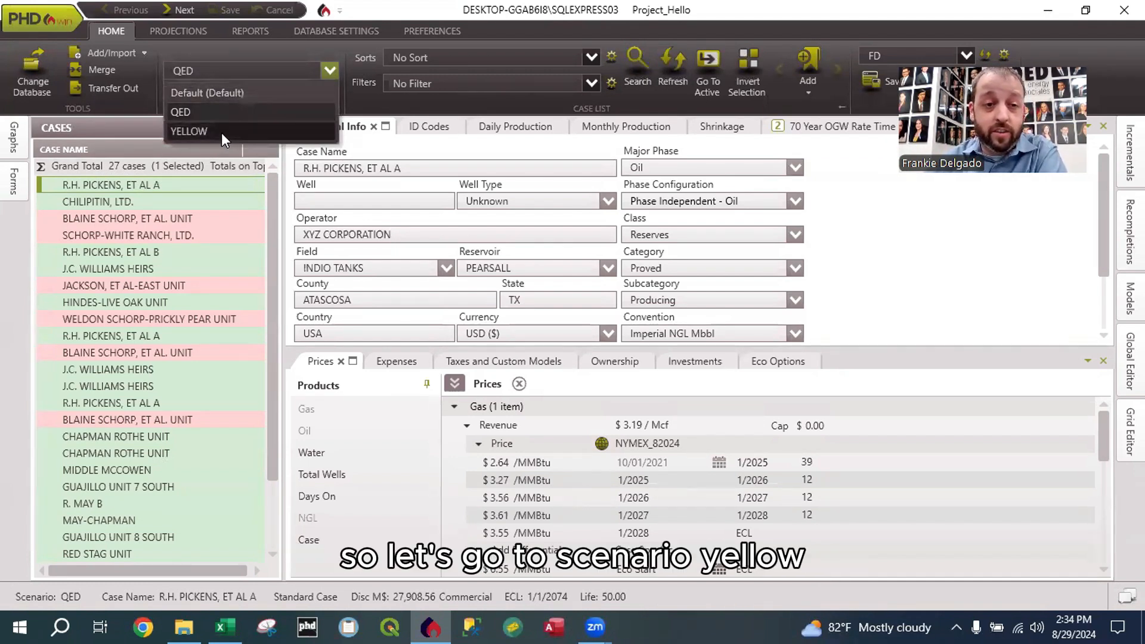
{"action": "left_click", "coordinate": [221, 131]}
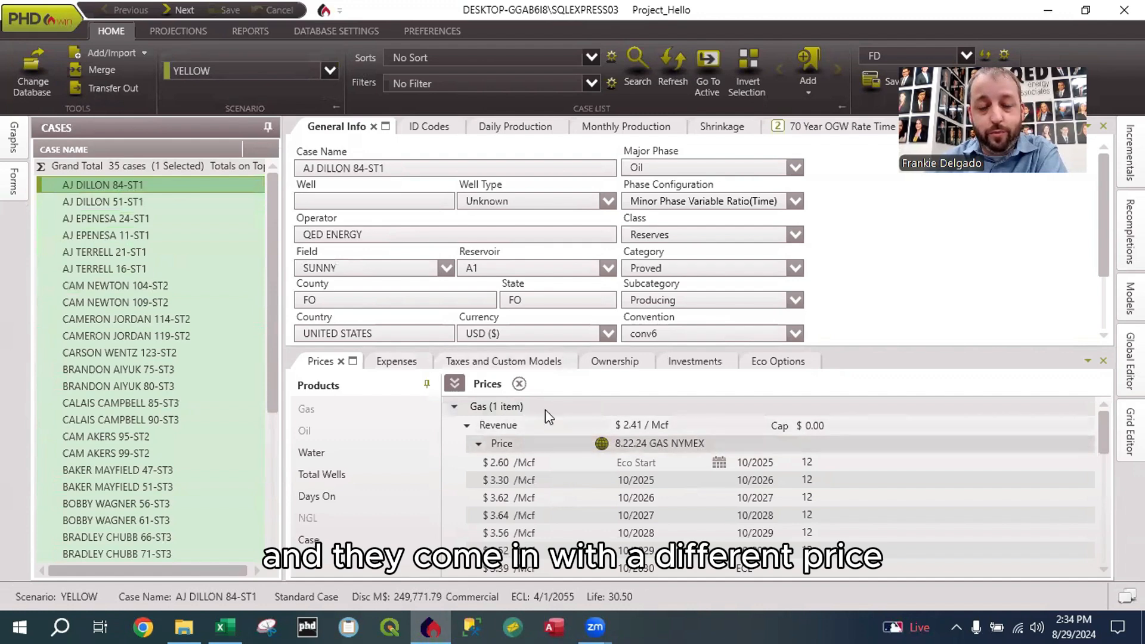
{"action": "left_click", "coordinate": [330, 71]}
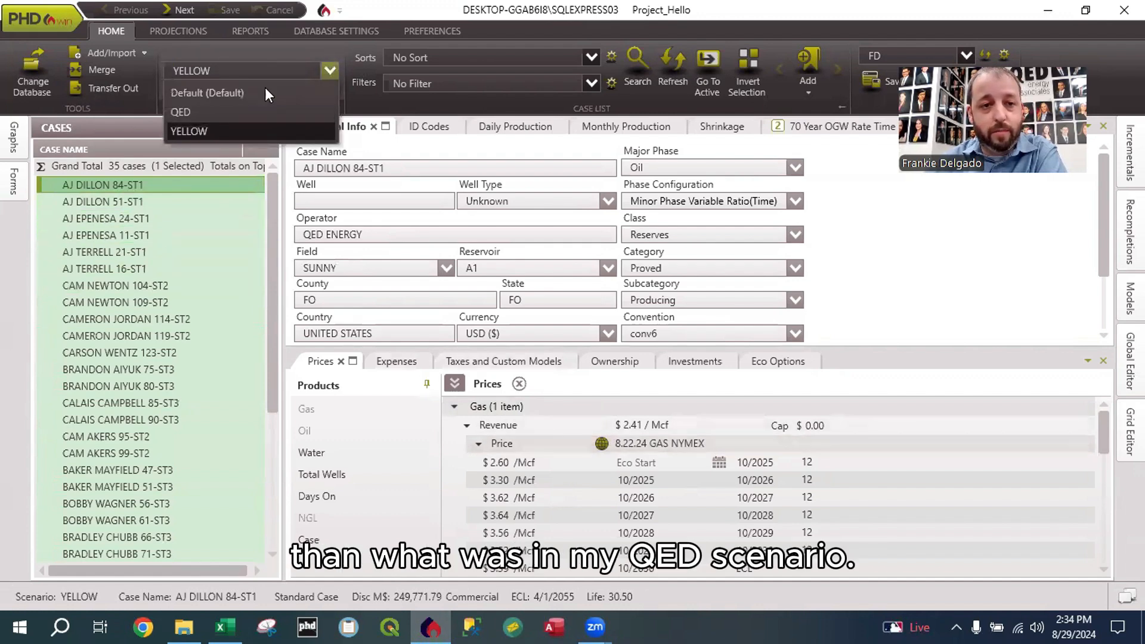
{"action": "left_click", "coordinate": [229, 112]}
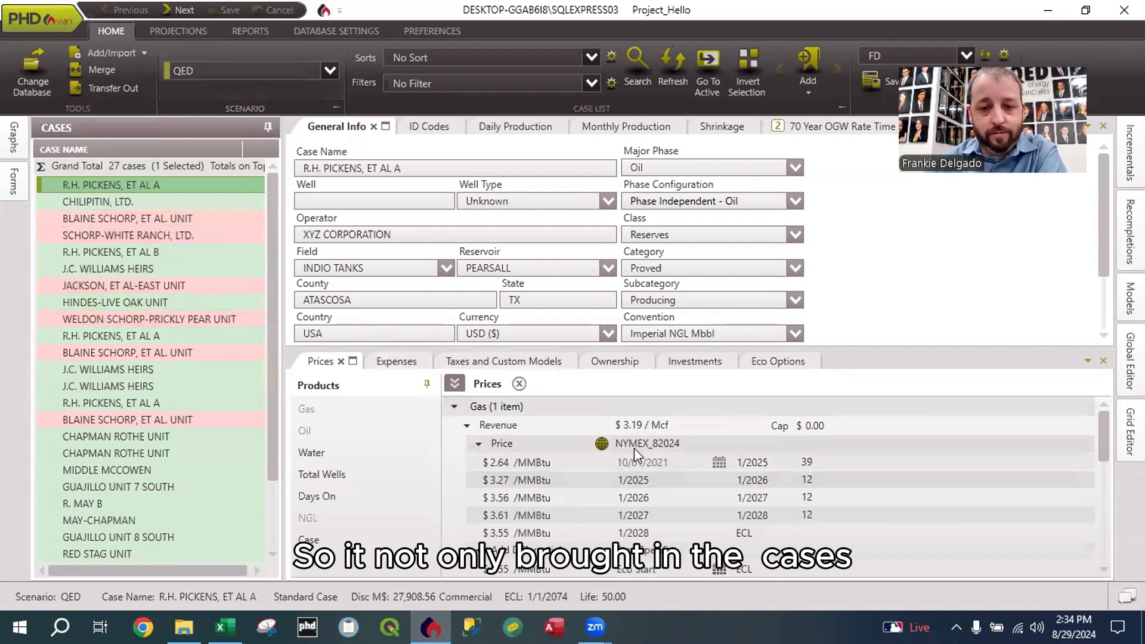
Step: Switch to the YELLOW scenario and look through its case list
{"action": "left_click", "coordinate": [330, 69]}
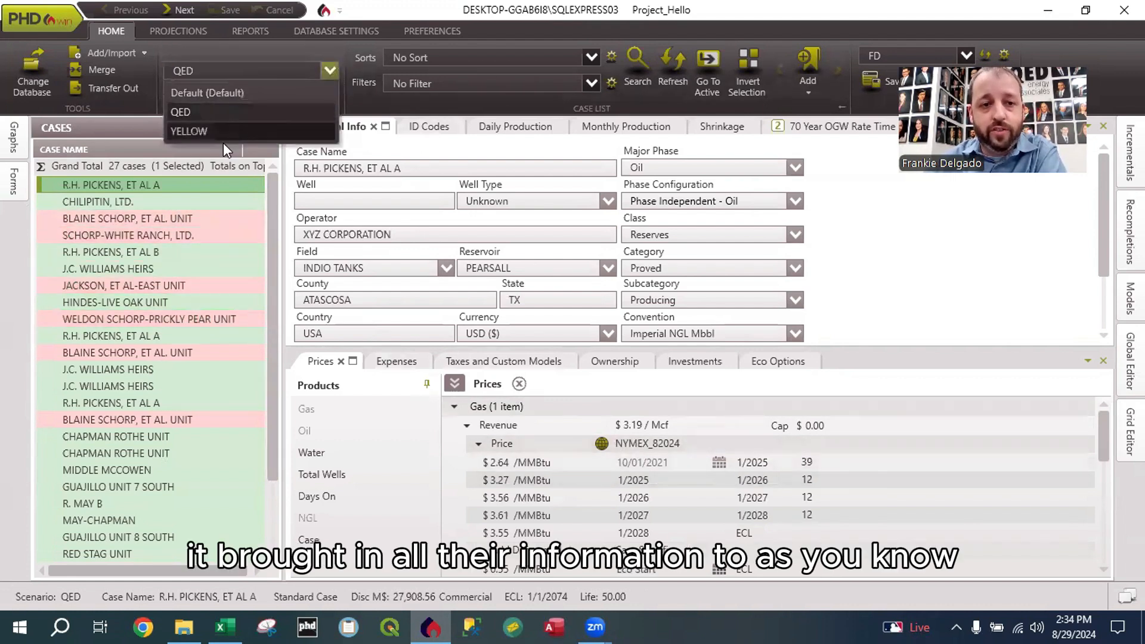
{"action": "left_click", "coordinate": [225, 134]}
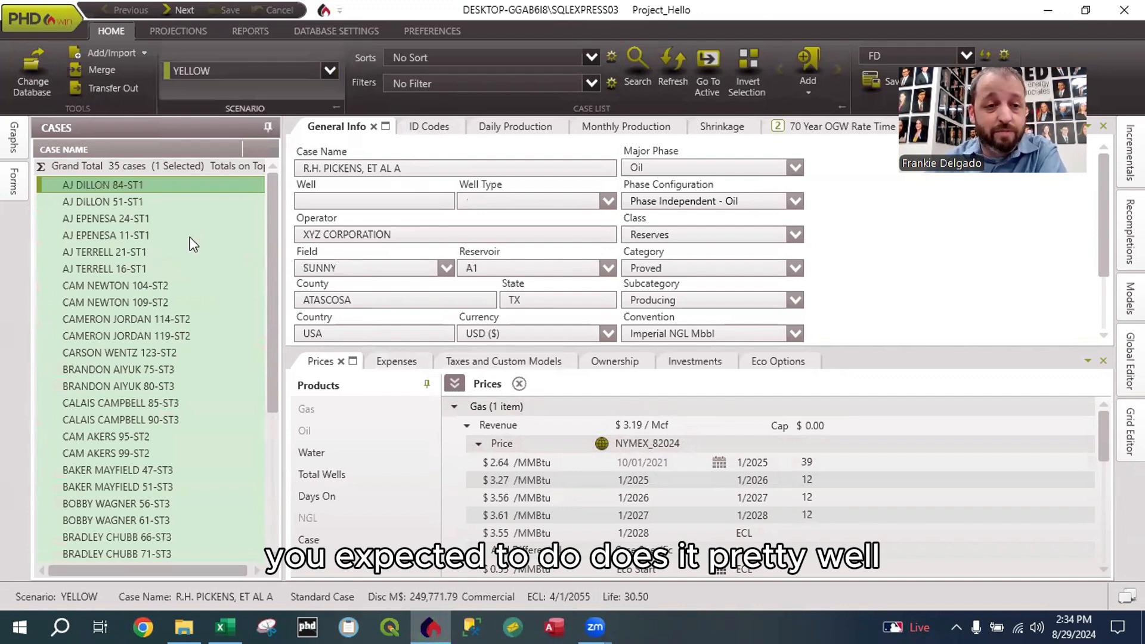
{"action": "scroll", "coordinate": [155, 275], "scroll_direction": "down", "scroll_amount": 4}
{"action": "scroll", "coordinate": [157, 257], "scroll_direction": "up", "scroll_amount": 4}
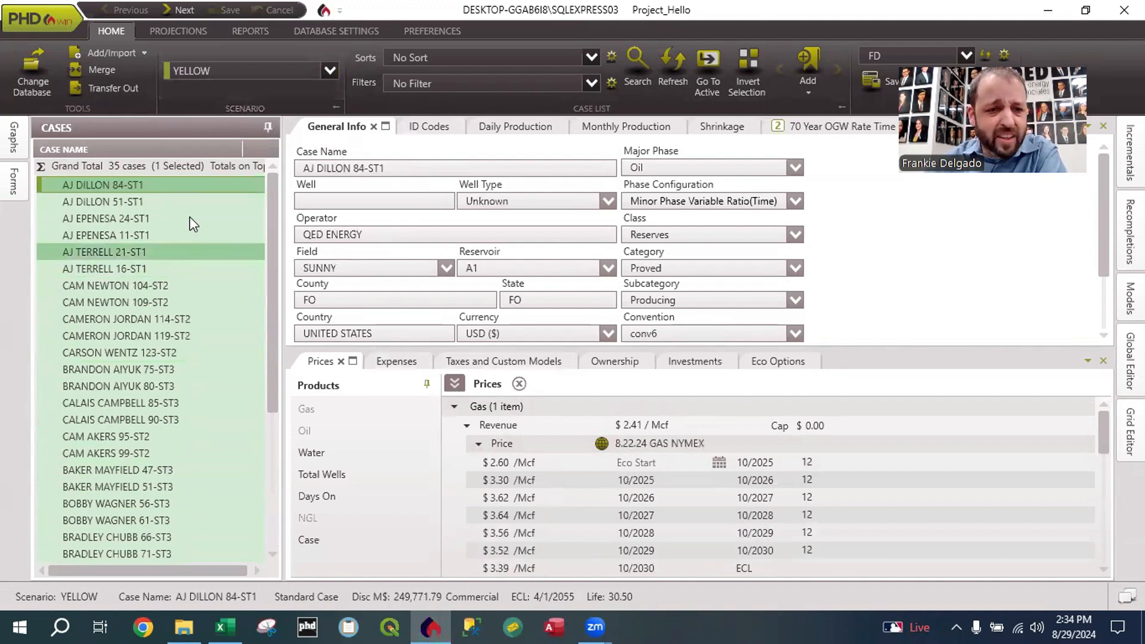
Step: Load all cases of the Default scenario into the Grid Editor and open their General Info table for editing
{"action": "left_click", "coordinate": [1130, 431]}
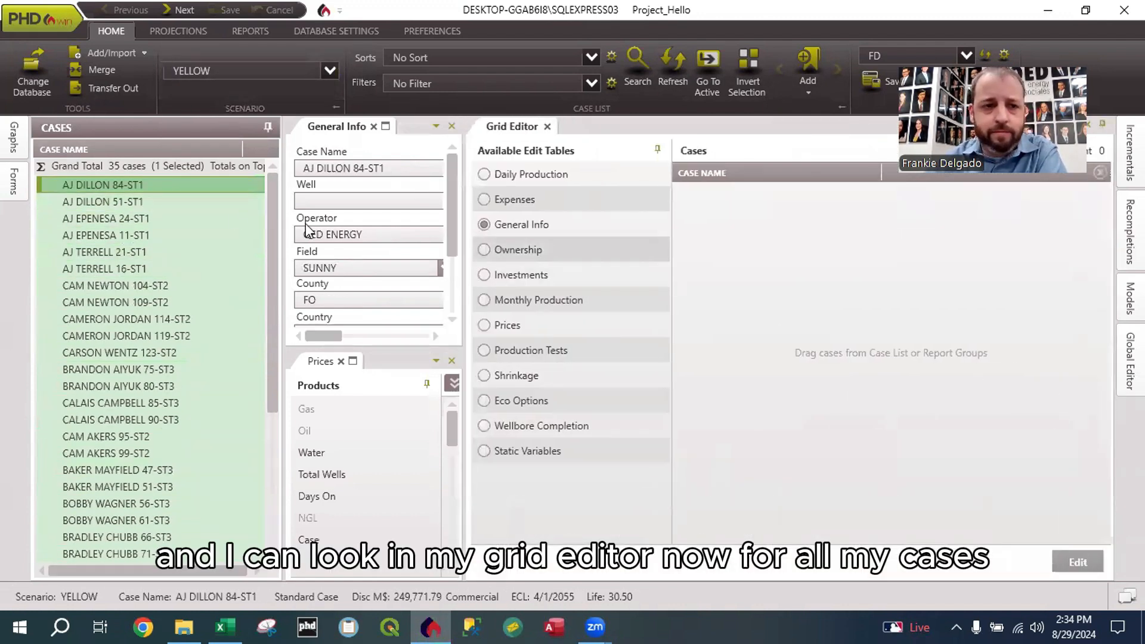
{"action": "left_click", "coordinate": [322, 73]}
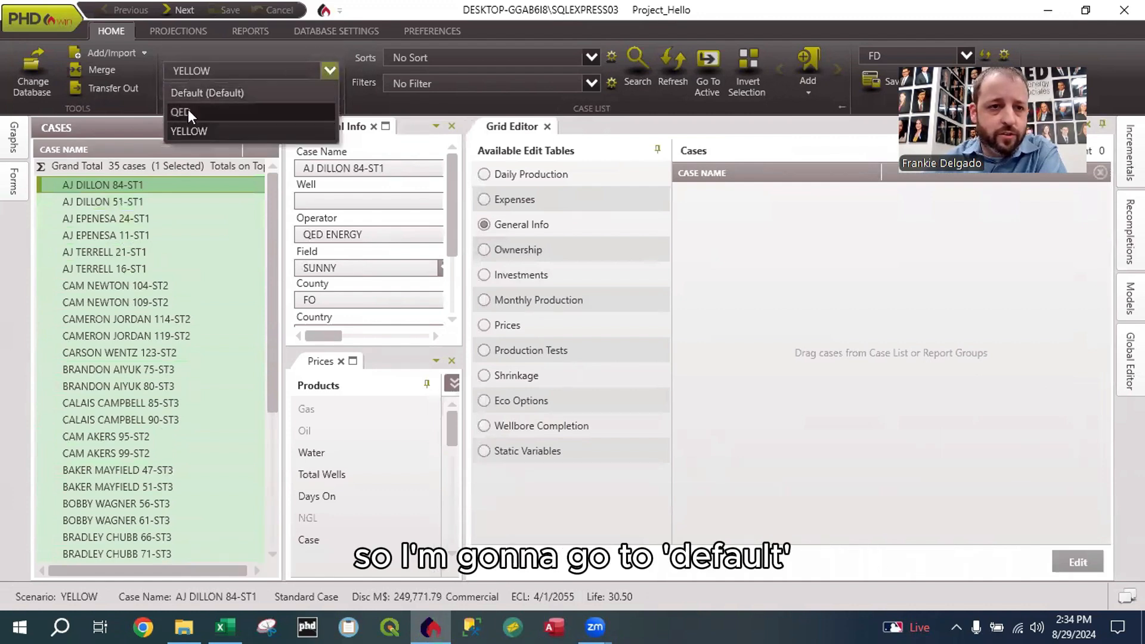
{"action": "left_click", "coordinate": [181, 131]}
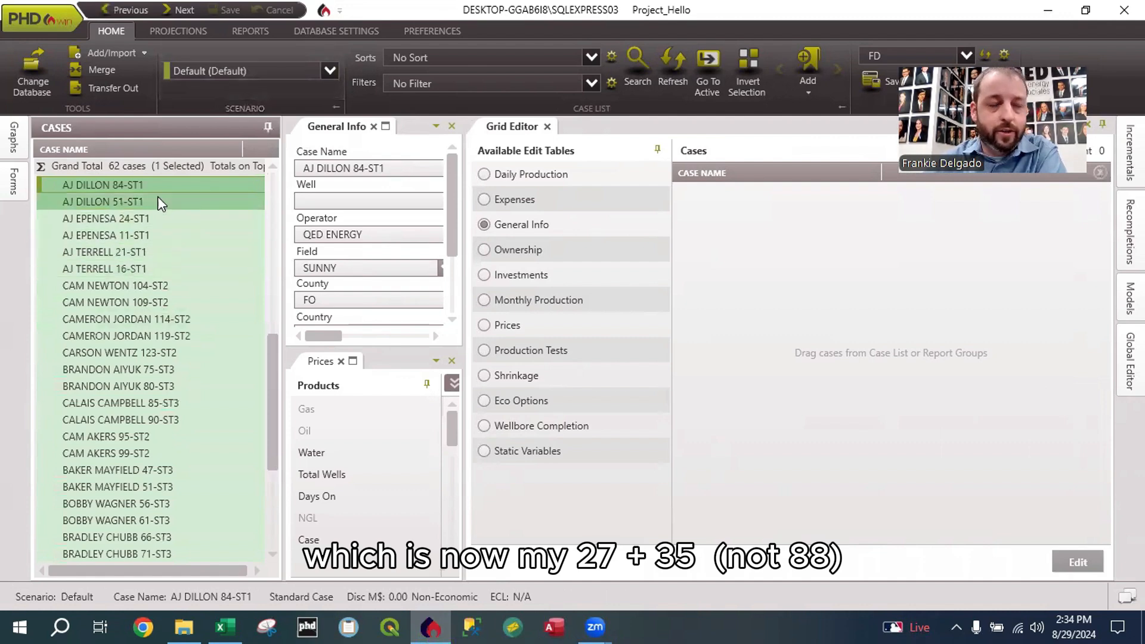
{"action": "left_click_drag", "start_coordinate": [113, 171], "coordinate": [865, 263]}
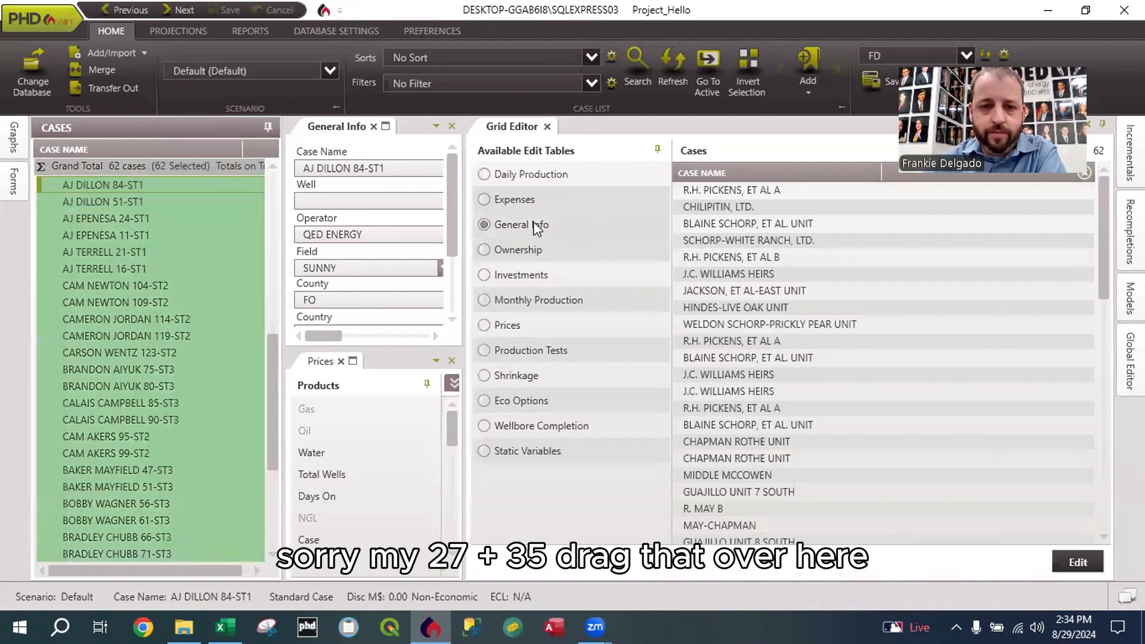
{"action": "left_click", "coordinate": [1078, 562]}
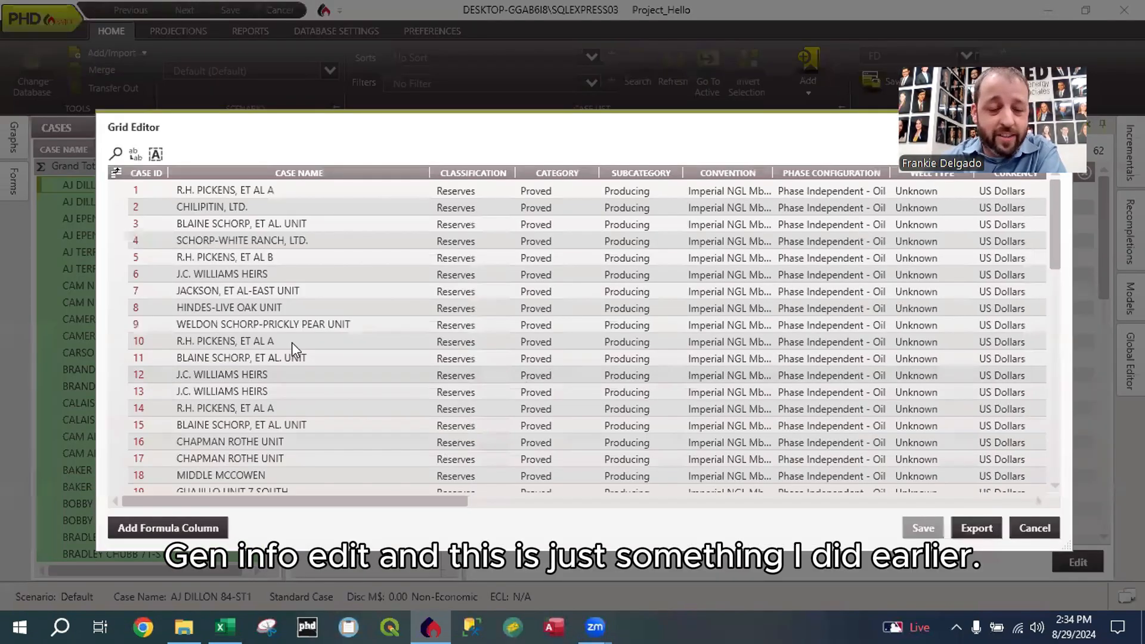
Step: Show the YELLOW ID code as a column in the General Info grid
{"action": "left_click", "coordinate": [116, 175]}
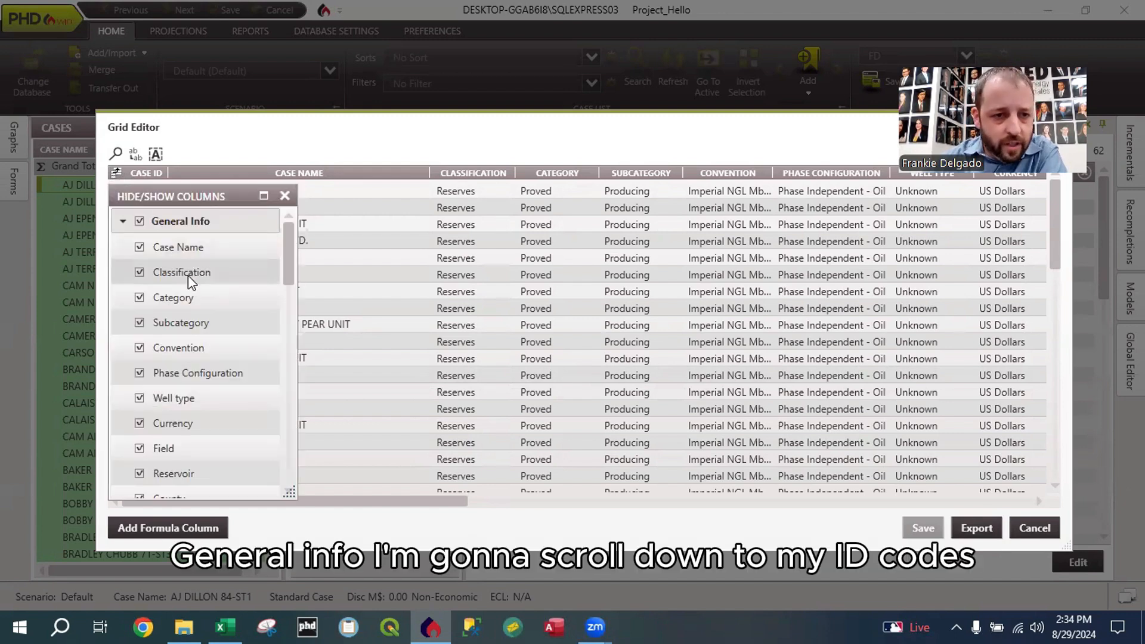
{"action": "scroll", "coordinate": [188, 275], "scroll_direction": "down", "scroll_amount": 3}
{"action": "scroll", "coordinate": [192, 285], "scroll_direction": "down", "scroll_amount": 7}
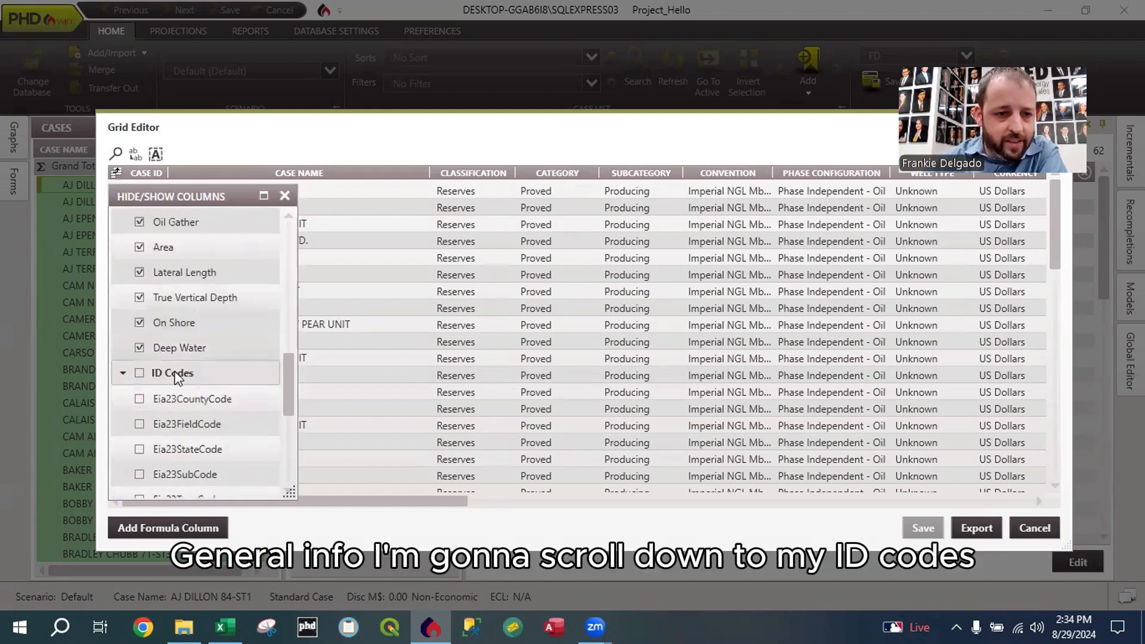
{"action": "scroll", "coordinate": [199, 372], "scroll_direction": "down", "scroll_amount": 5}
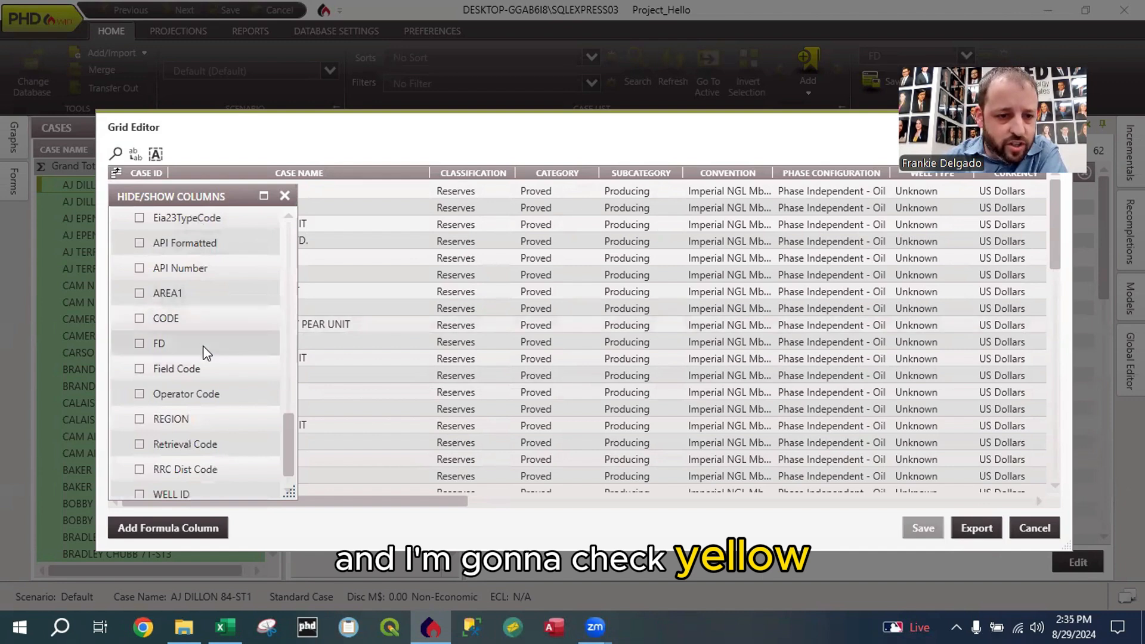
{"action": "scroll", "coordinate": [197, 441], "scroll_direction": "down", "scroll_amount": 2}
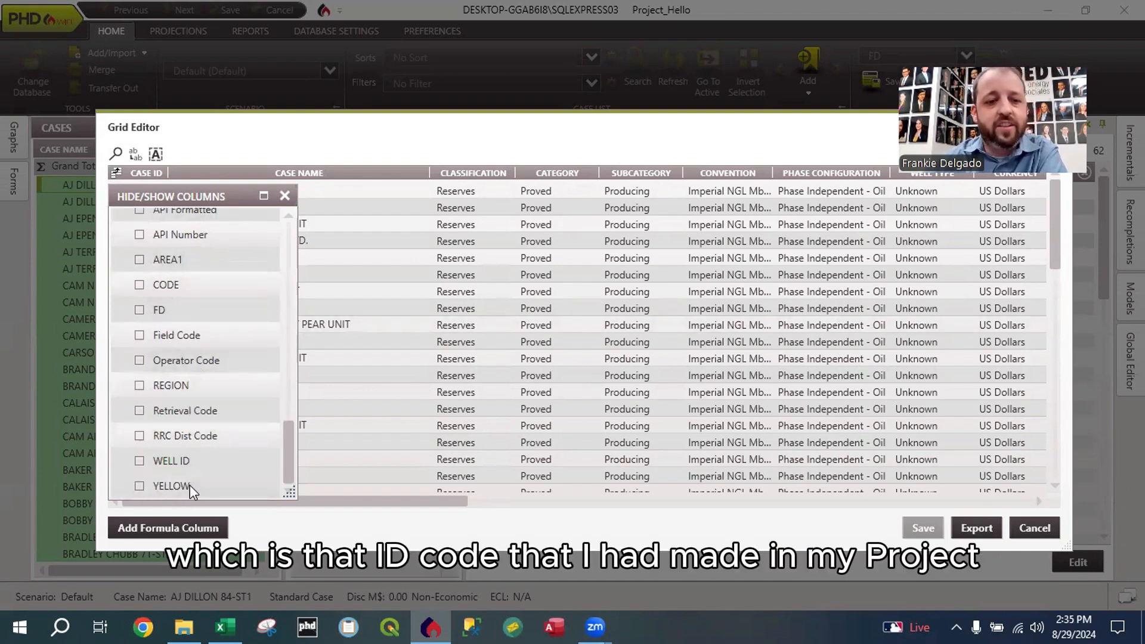
{"action": "left_click", "coordinate": [140, 486]}
{"action": "left_click", "coordinate": [282, 196]}
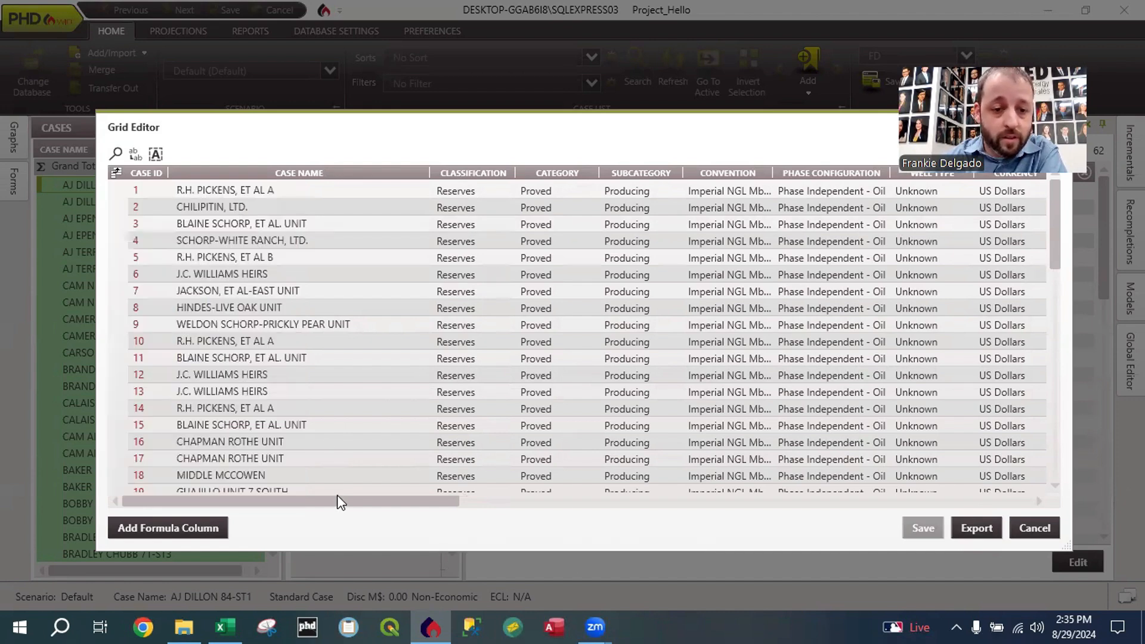
Step: Examine the YELLOW column for all original and merged cases, and close the grid without saving
{"action": "left_click_drag", "start_coordinate": [343, 504], "coordinate": [1032, 501]}
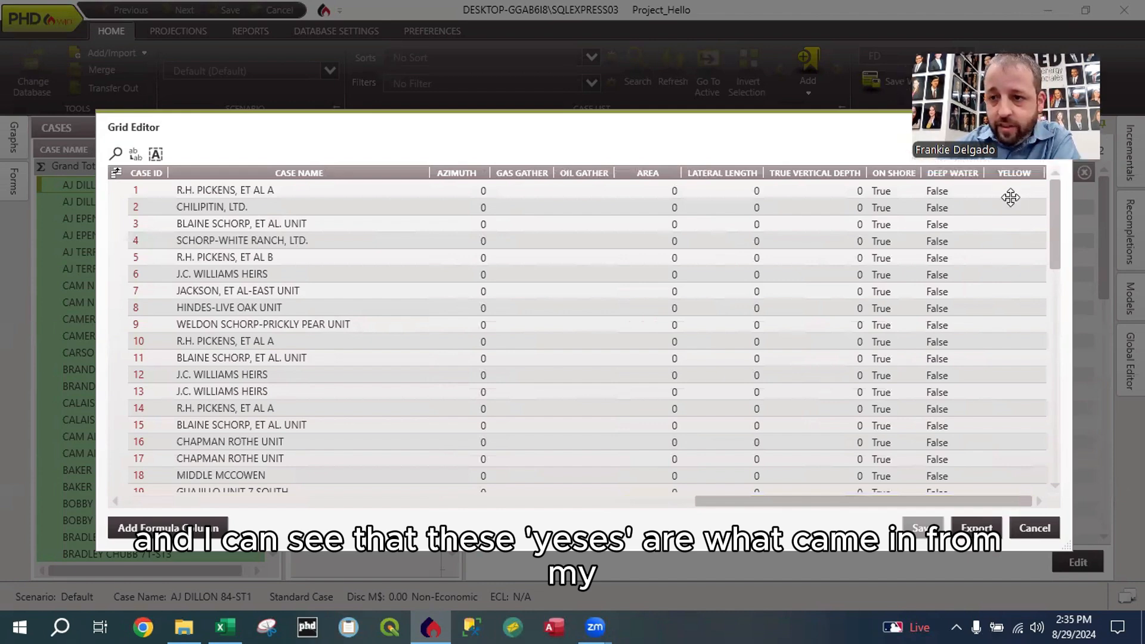
{"action": "scroll", "coordinate": [1015, 206], "scroll_direction": "down", "scroll_amount": 8}
{"action": "scroll", "coordinate": [1015, 213], "scroll_direction": "down", "scroll_amount": 6}
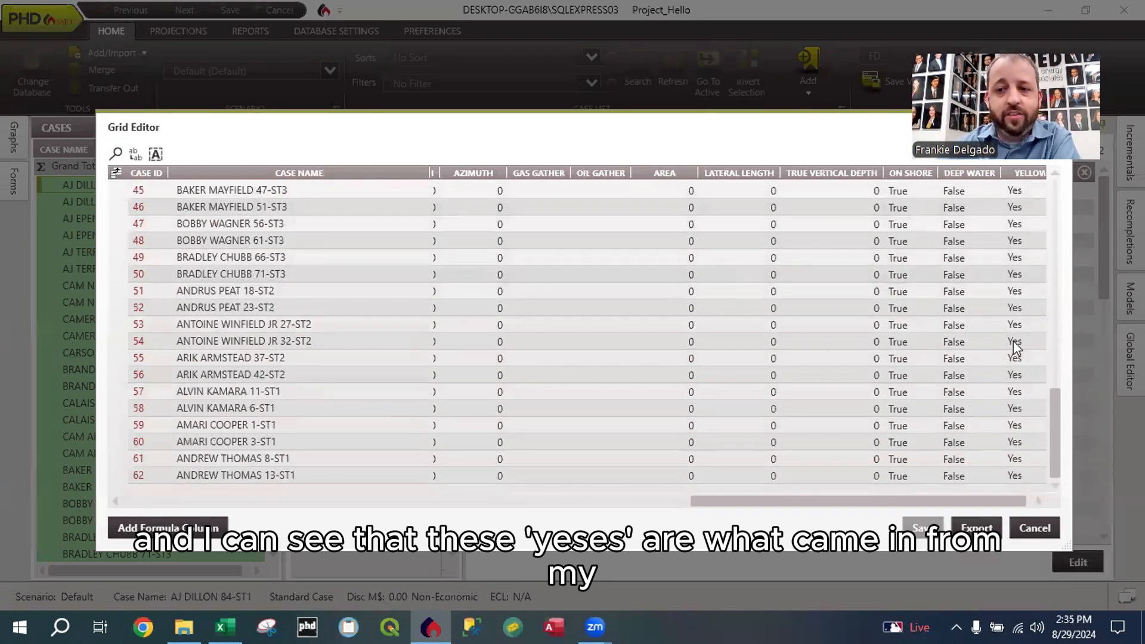
{"action": "scroll", "coordinate": [1017, 346], "scroll_direction": "up", "scroll_amount": 10}
{"action": "scroll", "coordinate": [1018, 352], "scroll_direction": "down", "scroll_amount": 10}
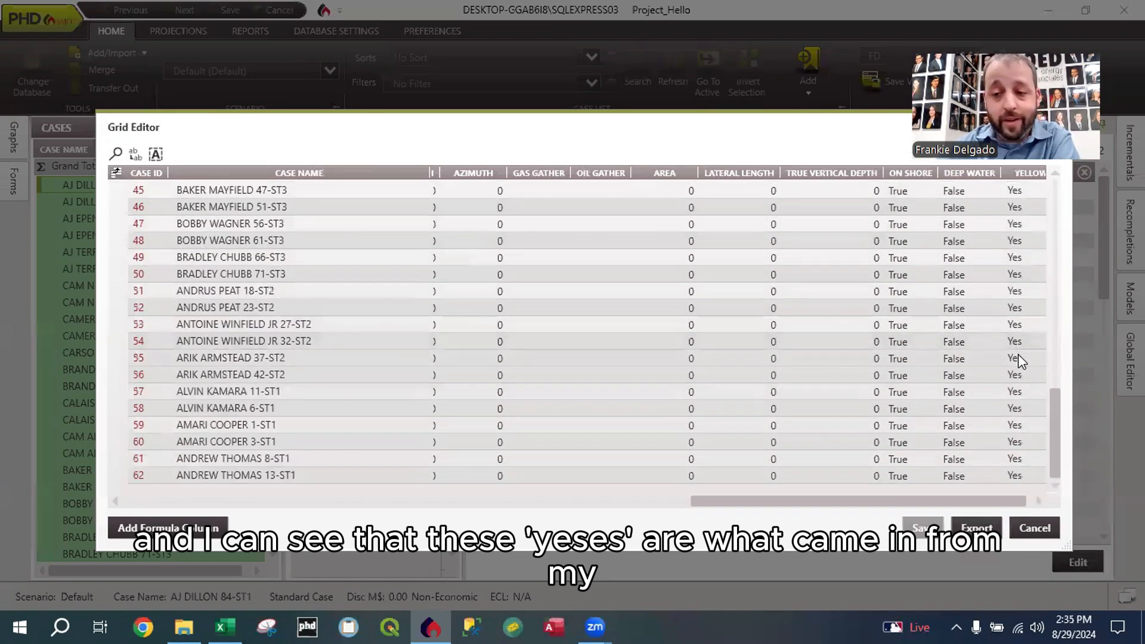
{"action": "scroll", "coordinate": [1022, 359], "scroll_direction": "up", "scroll_amount": 15}
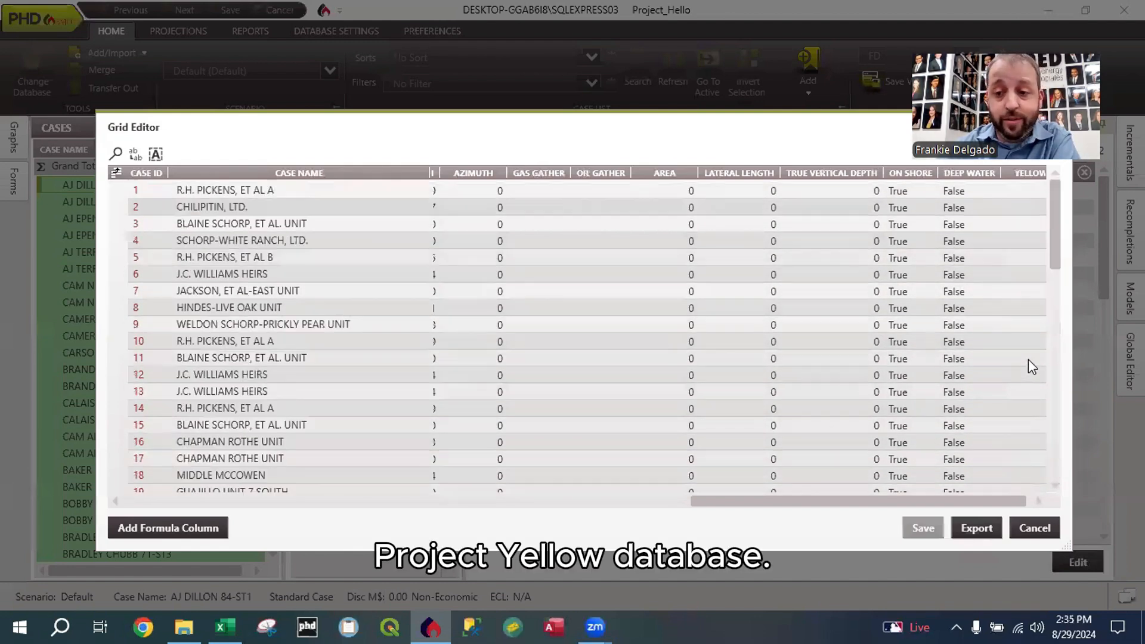
{"action": "scroll", "coordinate": [1030, 303], "scroll_direction": "down", "scroll_amount": 15}
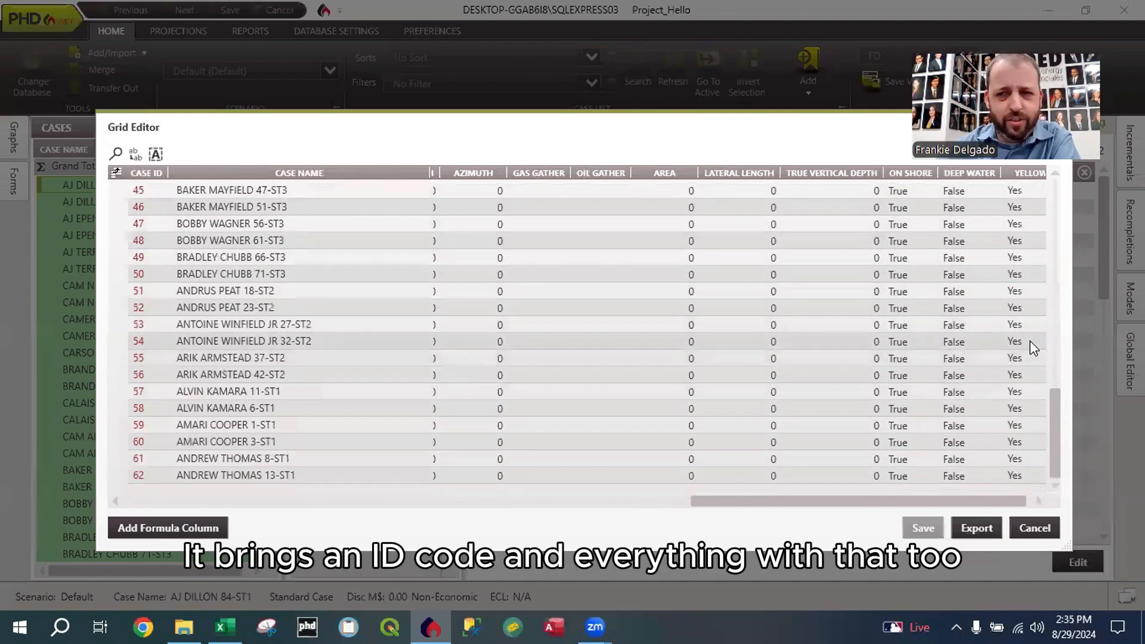
{"action": "scroll", "coordinate": [1026, 353], "scroll_direction": "up", "scroll_amount": 15}
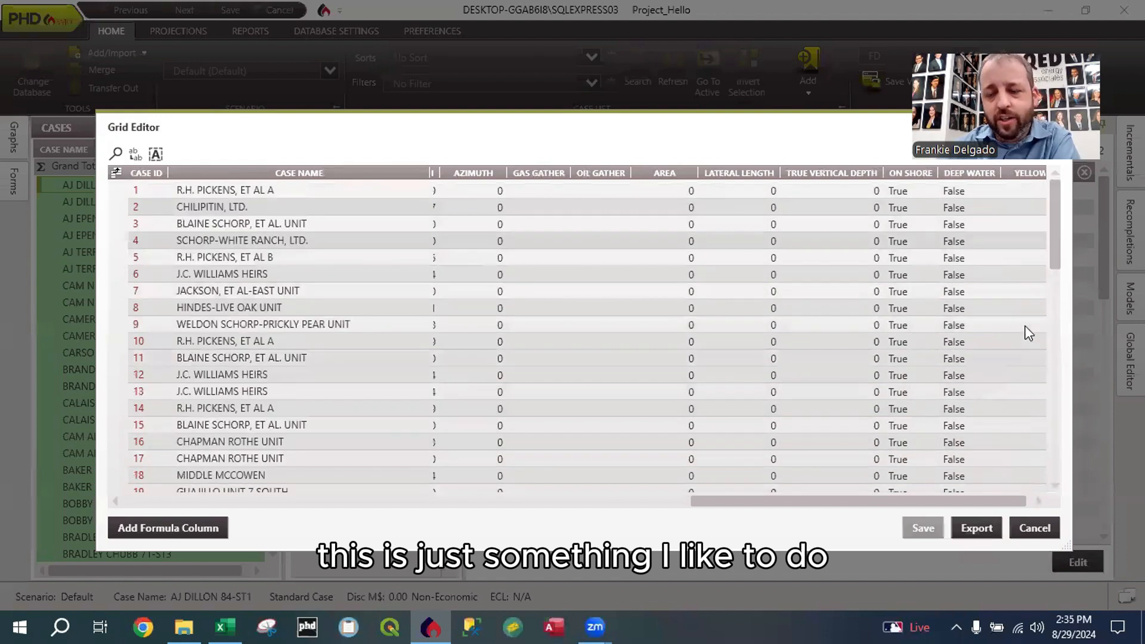
{"action": "scroll", "coordinate": [1023, 358], "scroll_direction": "down", "scroll_amount": 2}
{"action": "scroll", "coordinate": [1021, 334], "scroll_direction": "down", "scroll_amount": 7}
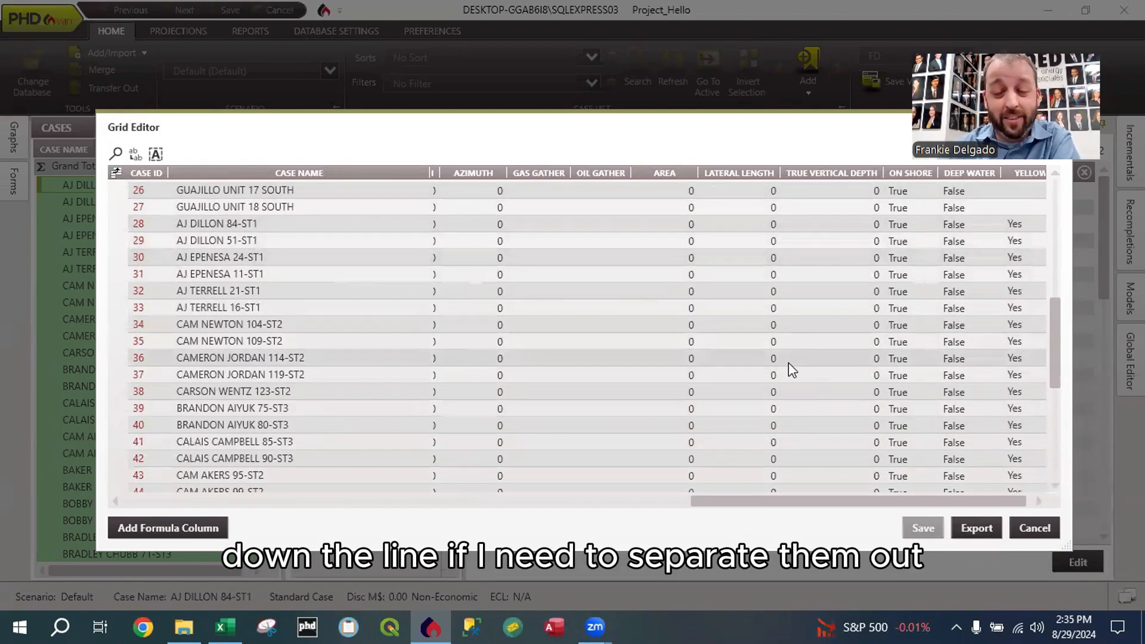
{"action": "left_click", "coordinate": [1041, 536]}
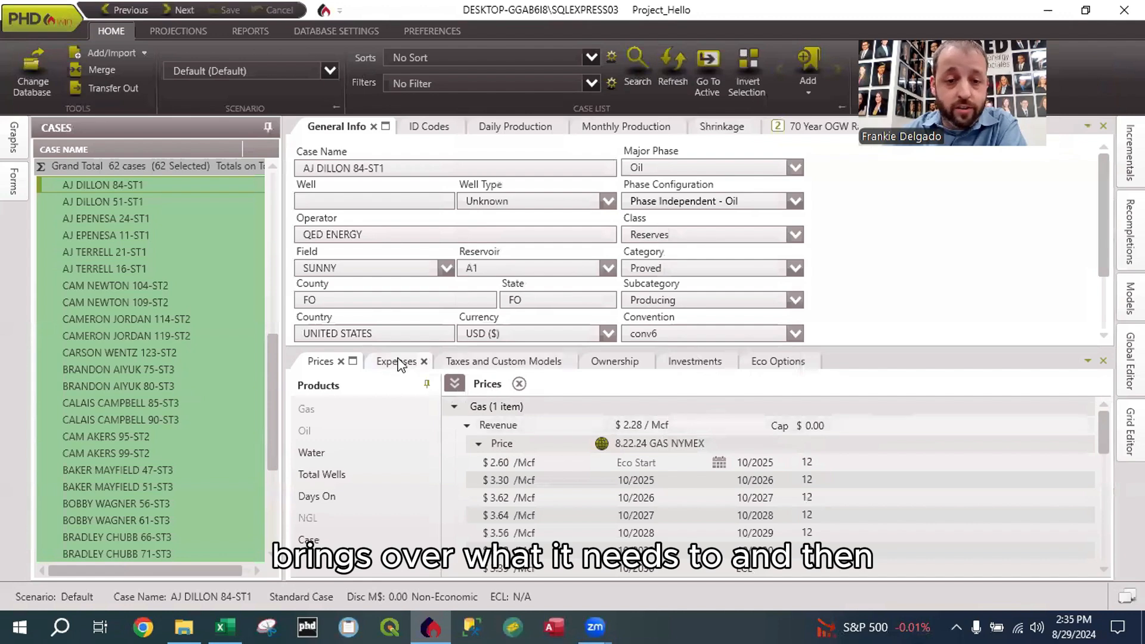
{"action": "left_click", "coordinate": [398, 362]}
{"action": "left_click", "coordinate": [323, 362]}
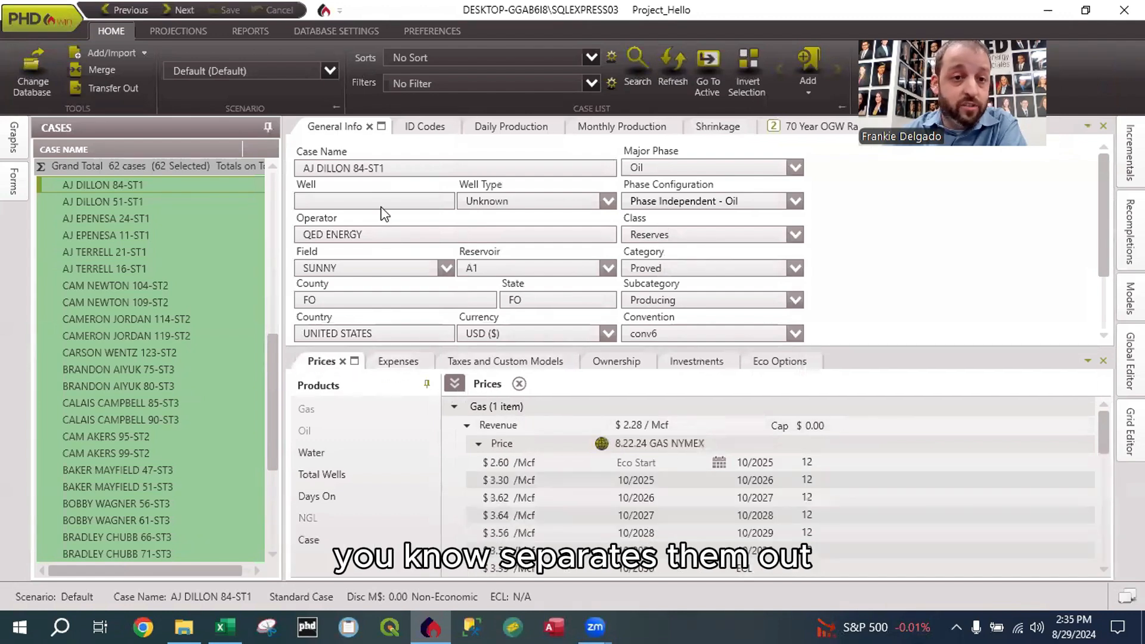
{"action": "left_click", "coordinate": [325, 66]}
{"action": "left_click", "coordinate": [288, 50]}
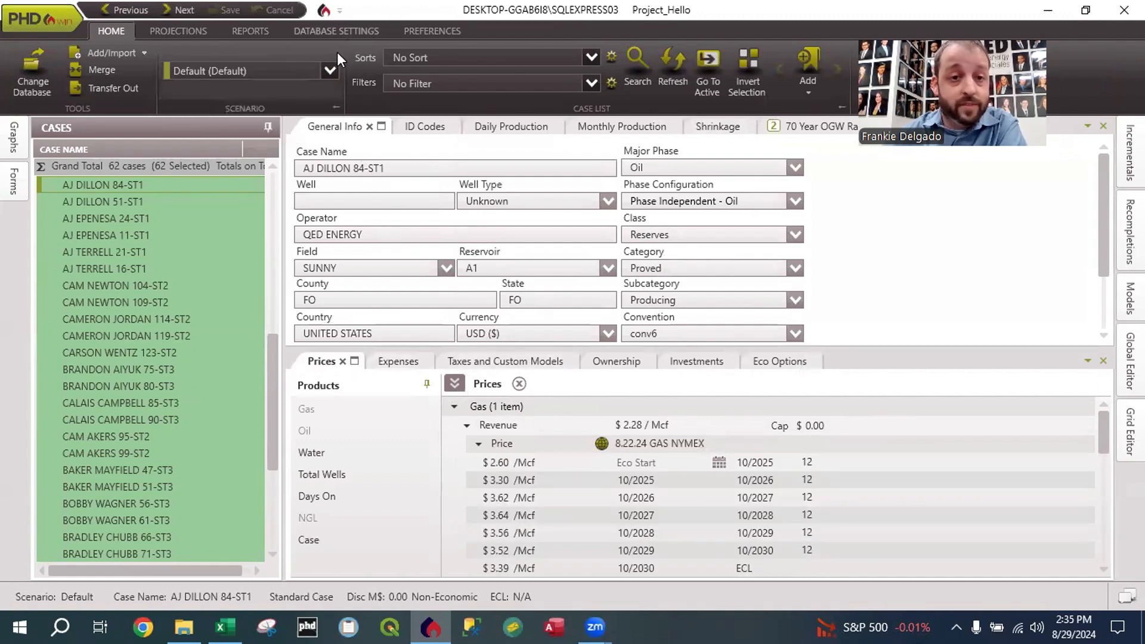